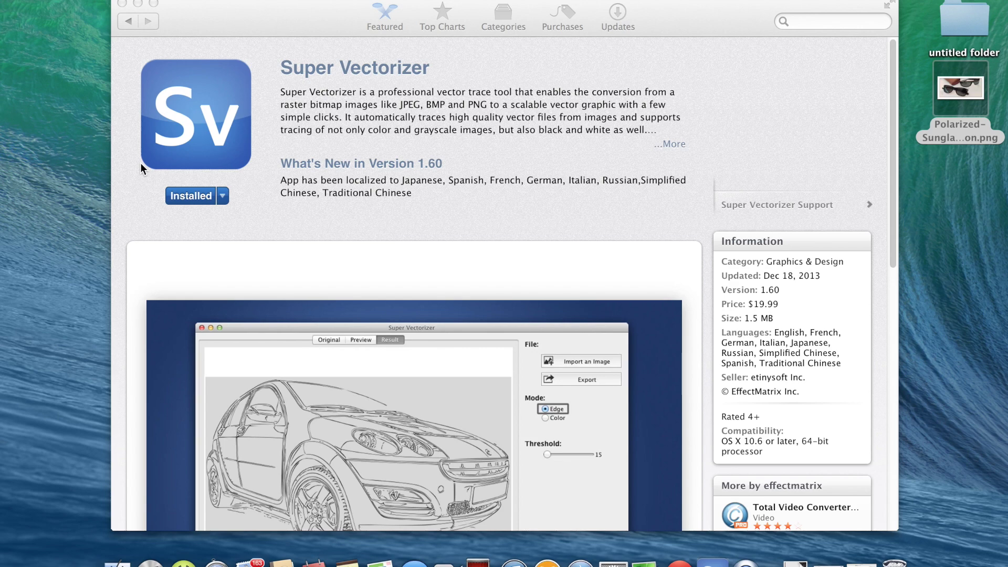
Step: Scroll down the Super Vectorizer App Store listing to view its screenshots and details
scroll(259, 276, down, 4)
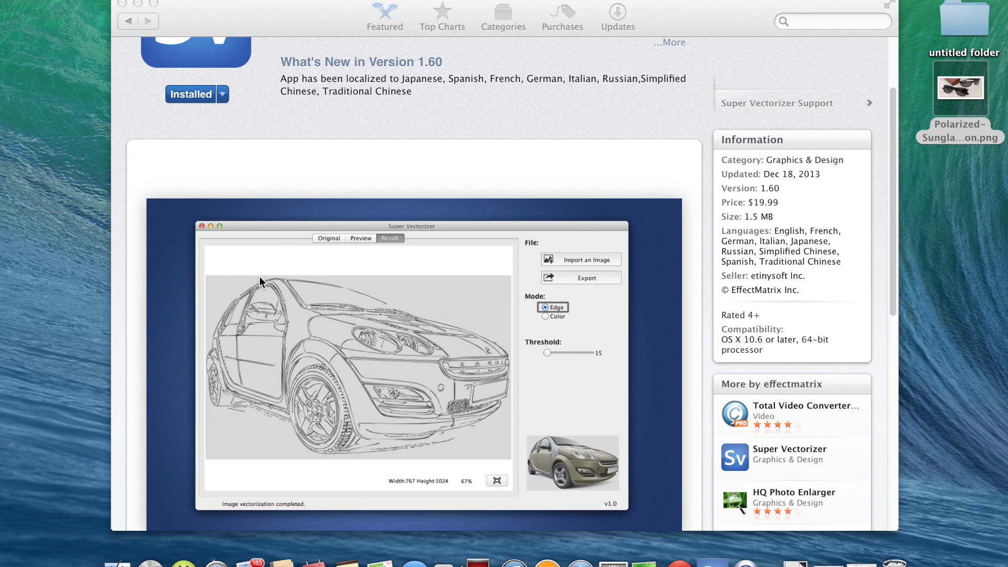
scroll(260, 276, down, 2)
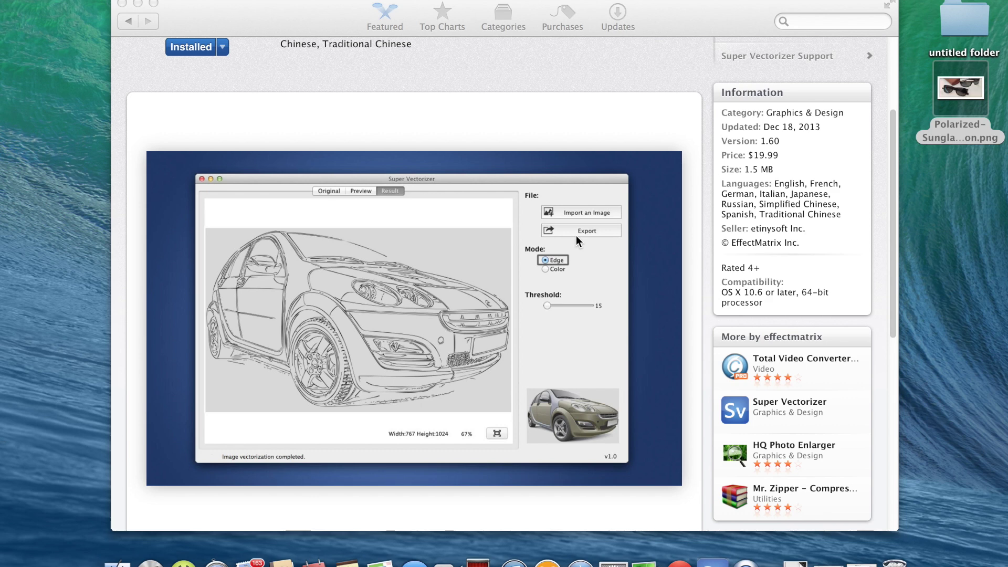
scroll(576, 236, down, 2)
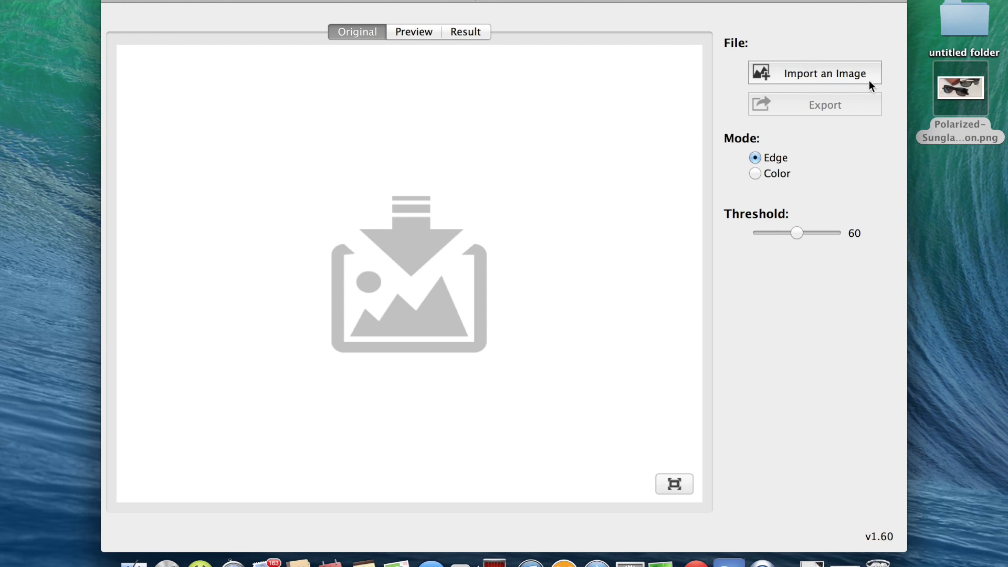
Step: Load the sunglasses PNG, trace it in Edge mode at threshold 100, then switch to Color mode
drag(967, 97, 445, 299)
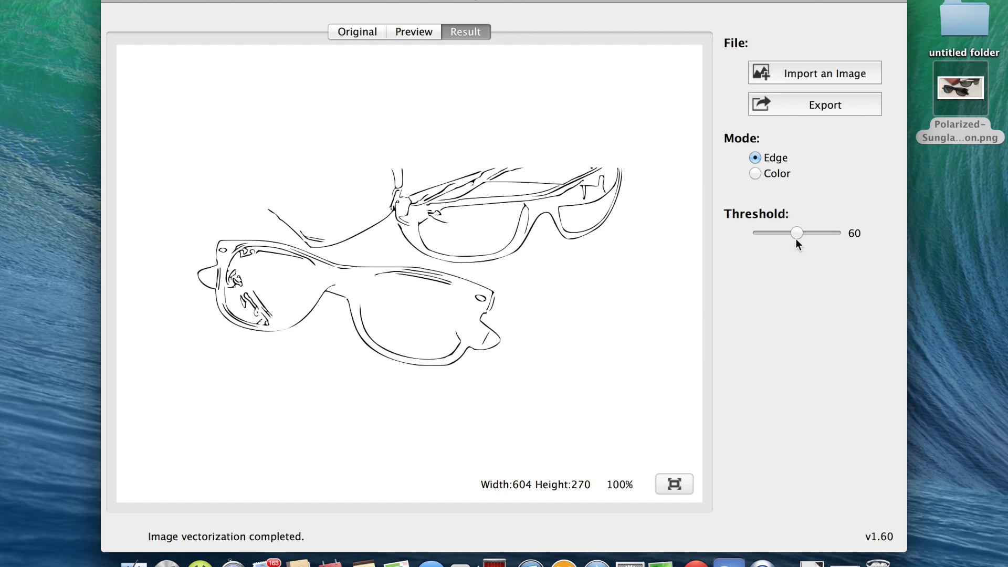
mouse_move(796, 235)
mouse_down()
mouse_move(826, 235)
mouse_move(739, 232)
mouse_up()
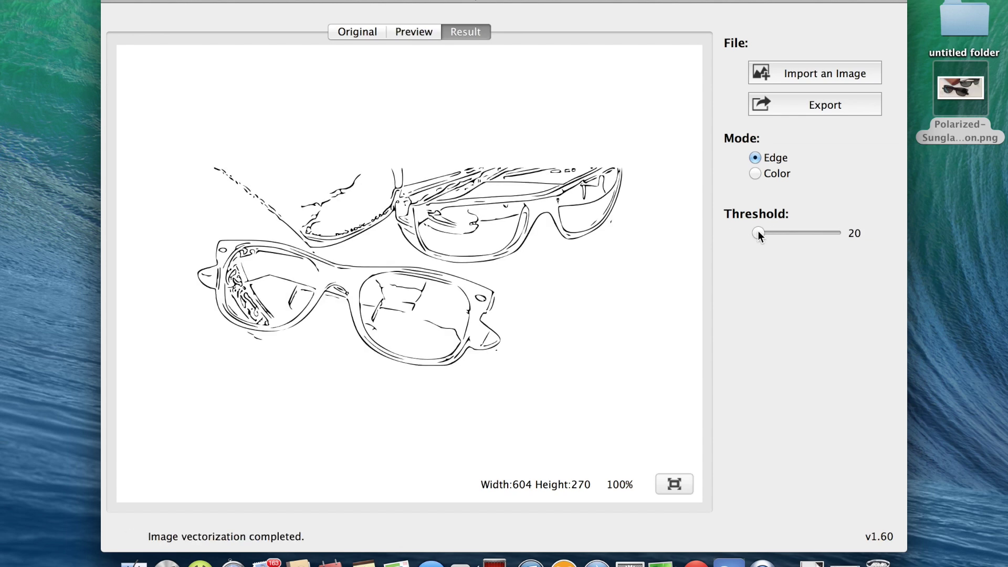
drag(757, 231, 864, 236)
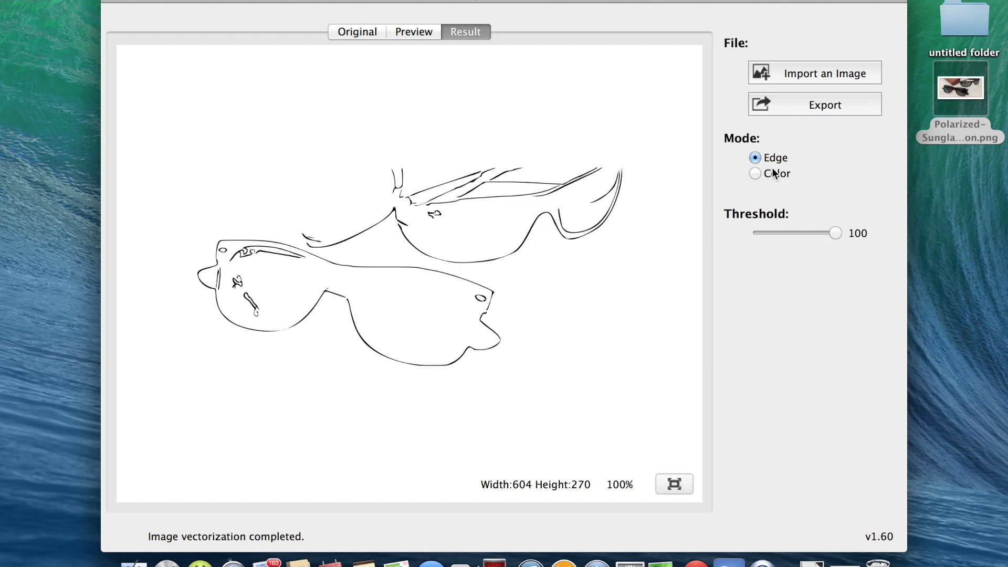
click(754, 173)
Step: Set Color Number to 26 after trying 17 and other colour counts
mouse_move(793, 273)
mouse_down()
mouse_move(784, 273)
mouse_move(806, 279)
mouse_move(751, 270)
mouse_move(803, 270)
mouse_up()
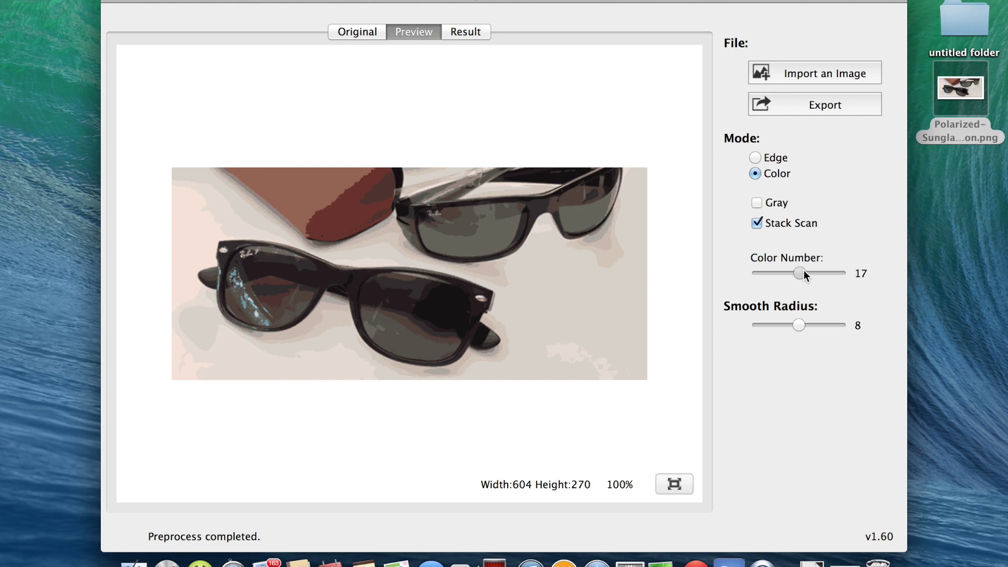
drag(803, 270, 803, 270)
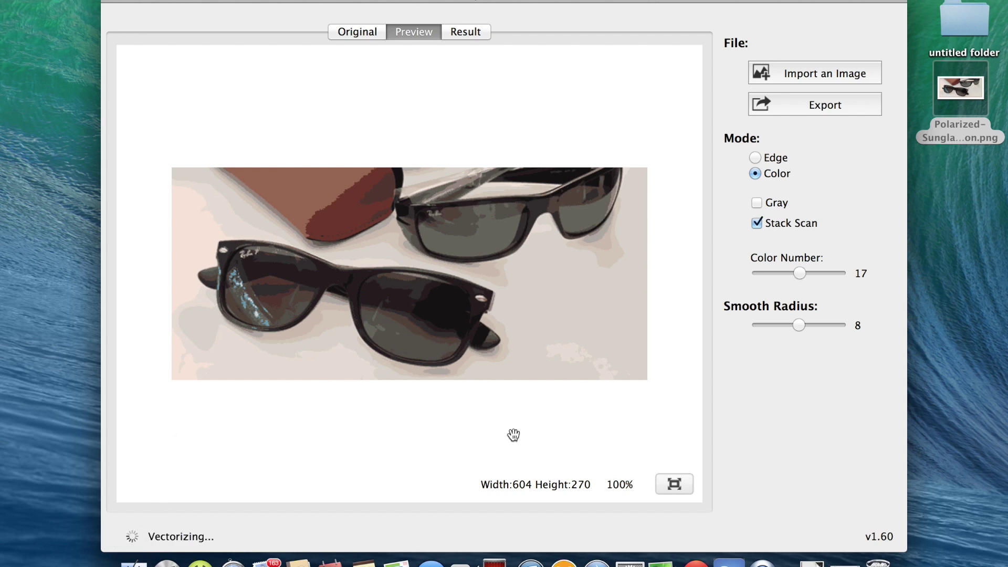
click(800, 273)
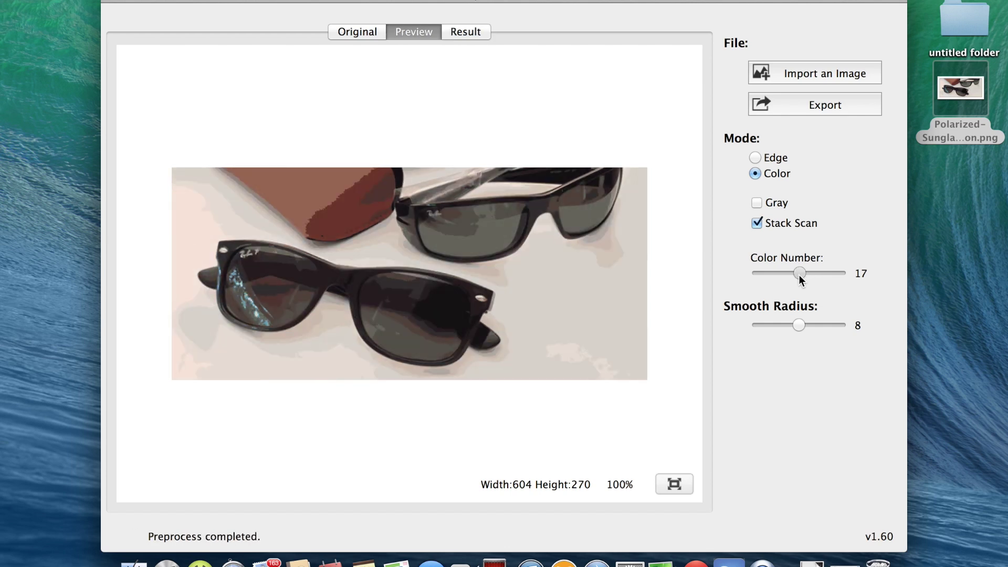
mouse_move(798, 275)
mouse_down()
mouse_move(814, 278)
mouse_move(783, 278)
mouse_up()
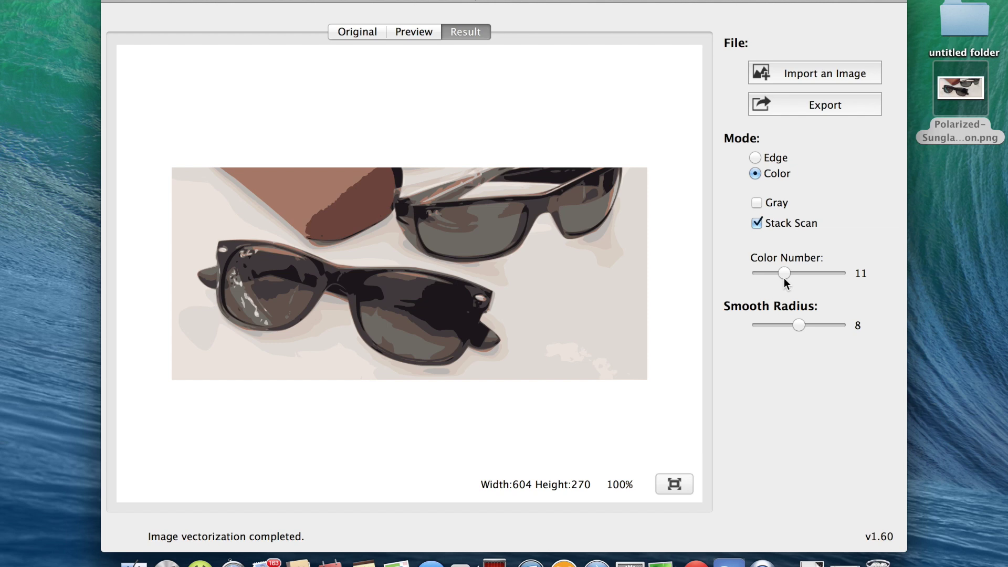
mouse_move(783, 279)
mouse_down()
mouse_move(819, 275)
mouse_move(799, 275)
mouse_up()
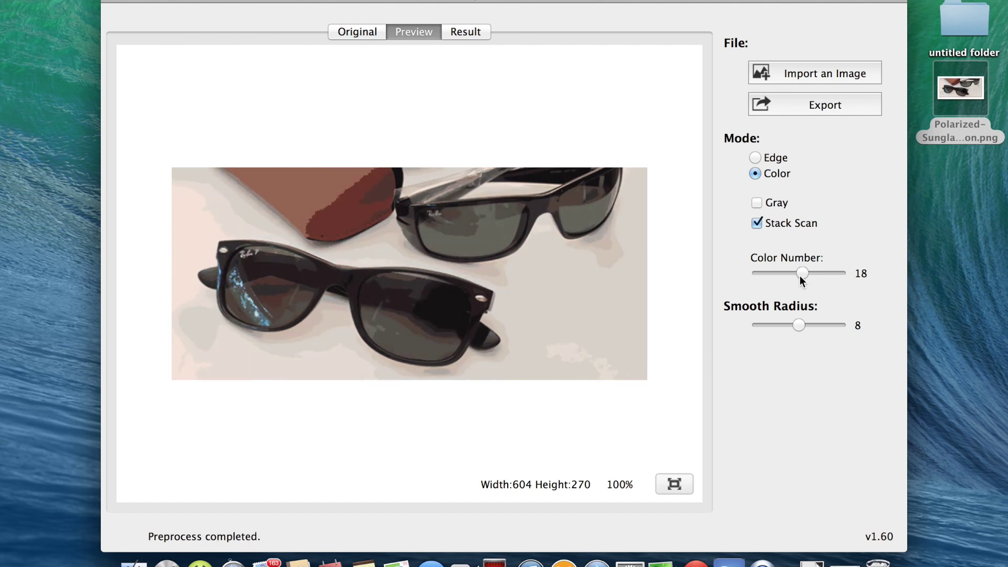
drag(807, 275, 825, 273)
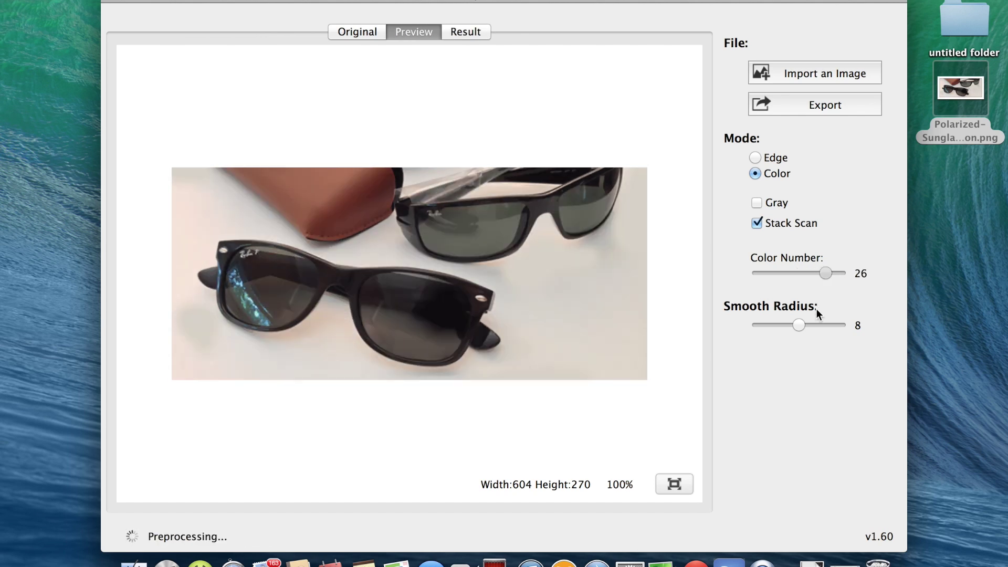
Step: Set Smooth Radius to 1 after testing values up to 15
drag(788, 320, 879, 331)
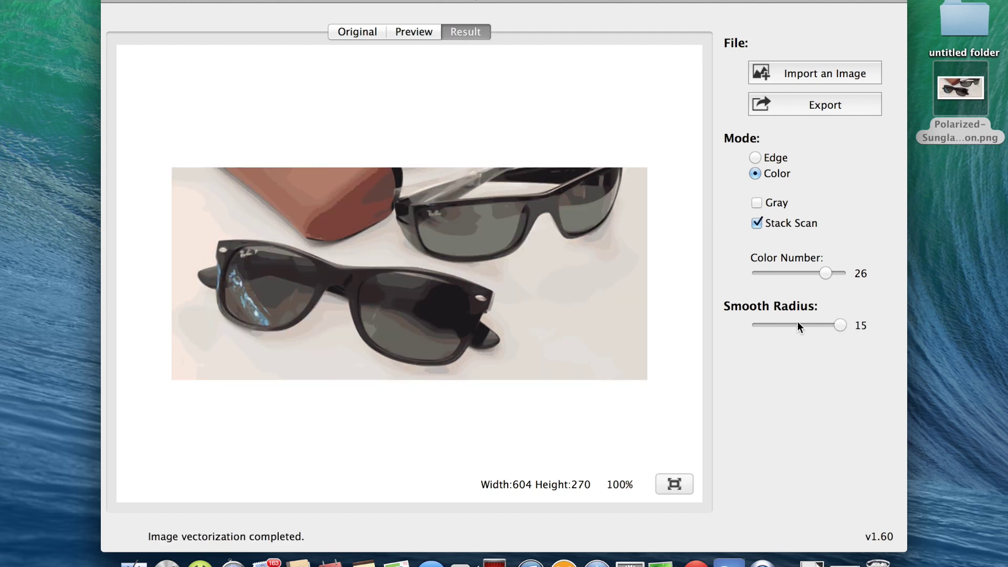
mouse_move(801, 323)
mouse_down()
mouse_move(843, 332)
mouse_move(858, 321)
mouse_move(821, 325)
mouse_up()
drag(816, 325, 711, 329)
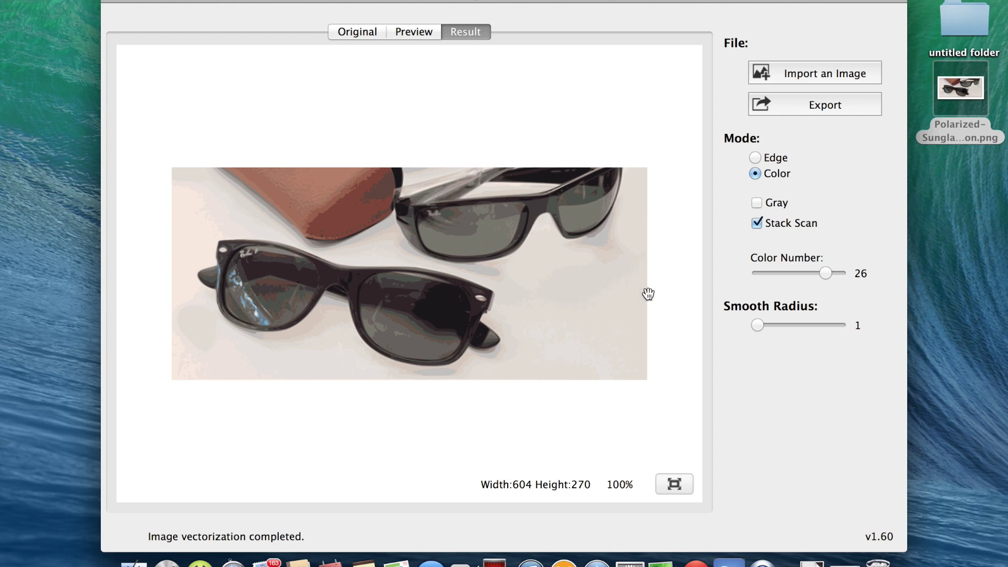
Step: Zoom and pan the Result view to inspect the colour trace's detail
scroll(647, 294, down, 3)
scroll(648, 294, up, 2)
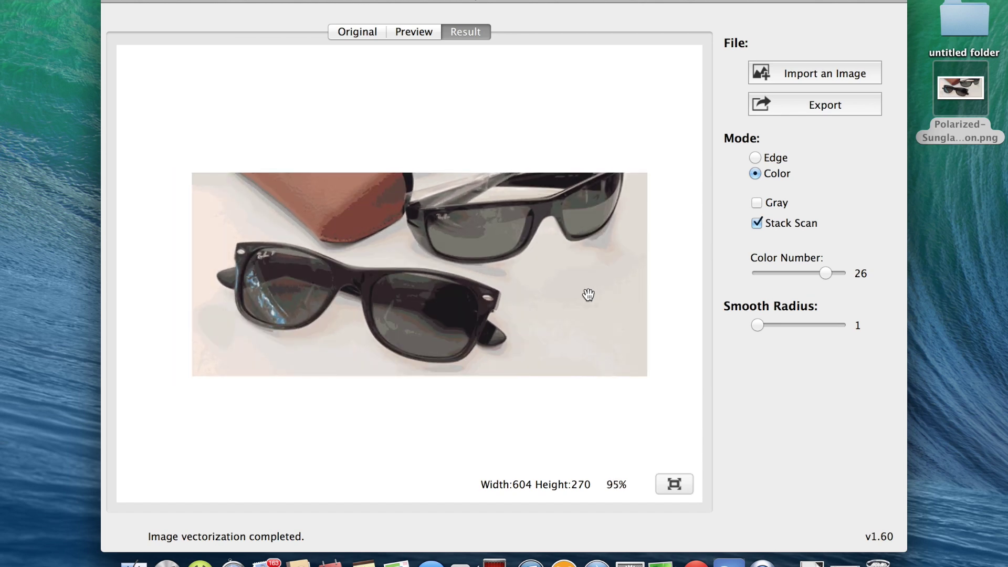
scroll(588, 294, down, 5)
scroll(588, 294, up, 15)
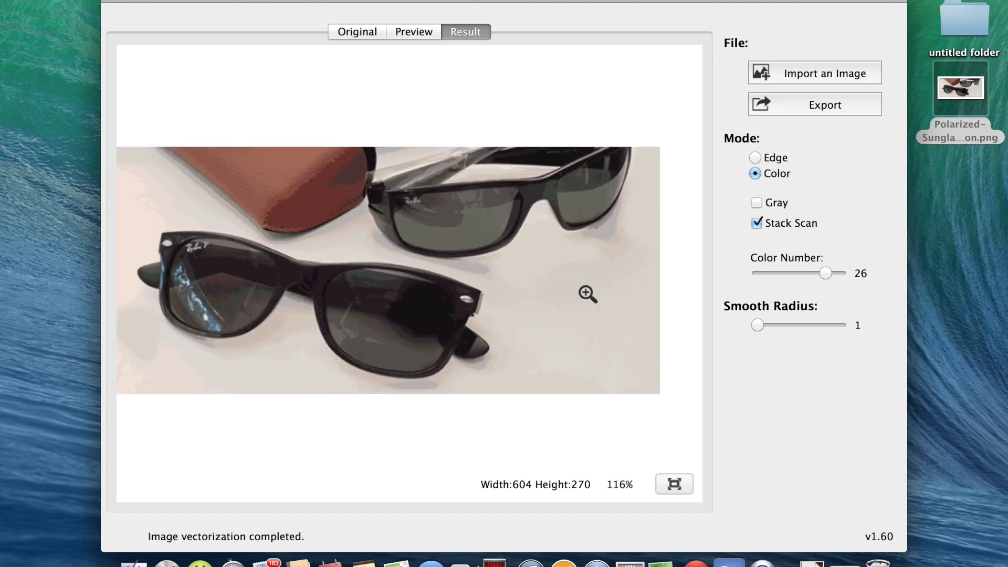
scroll(588, 294, up, 3)
scroll(588, 294, down, 6)
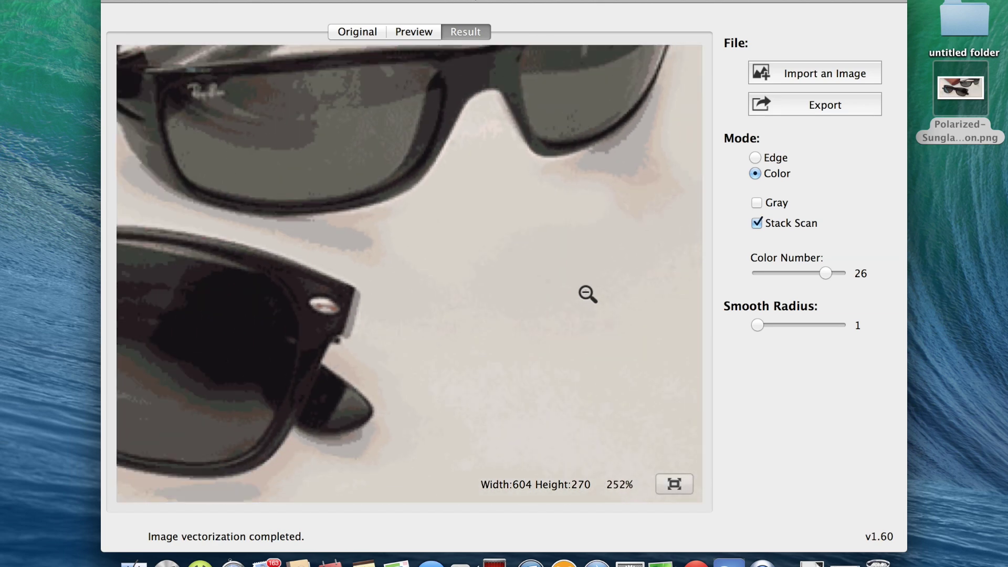
scroll(588, 294, up, 1)
scroll(588, 294, up, 2)
drag(588, 294, 547, 299)
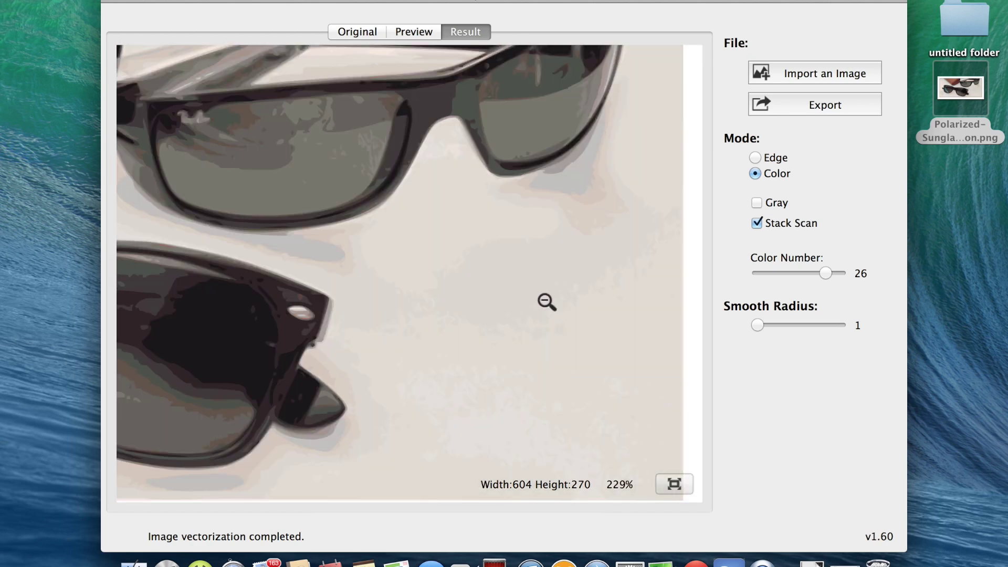
scroll(546, 299, down, 3)
scroll(546, 302, up, 6)
scroll(547, 302, up, 4)
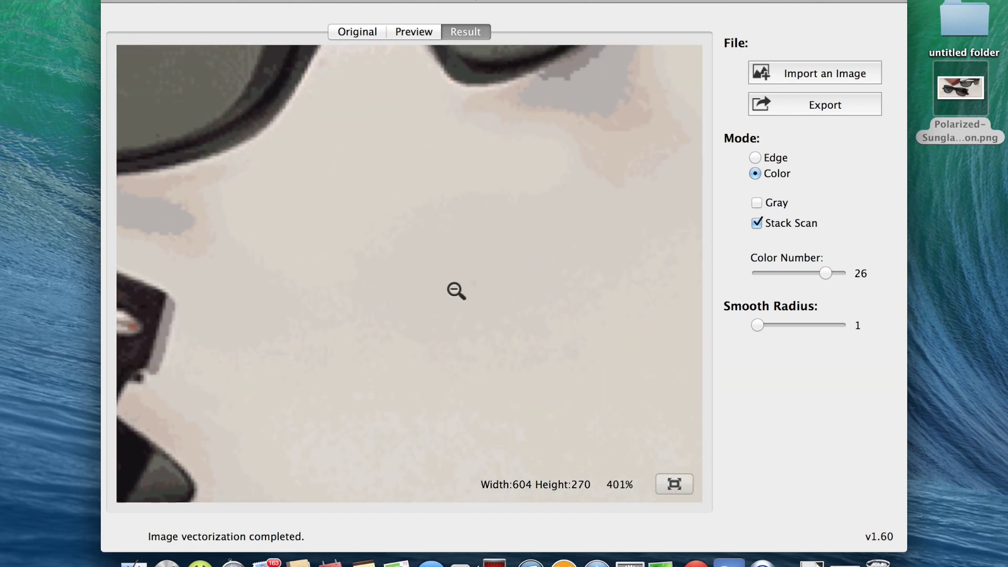
drag(538, 311, 540, 320)
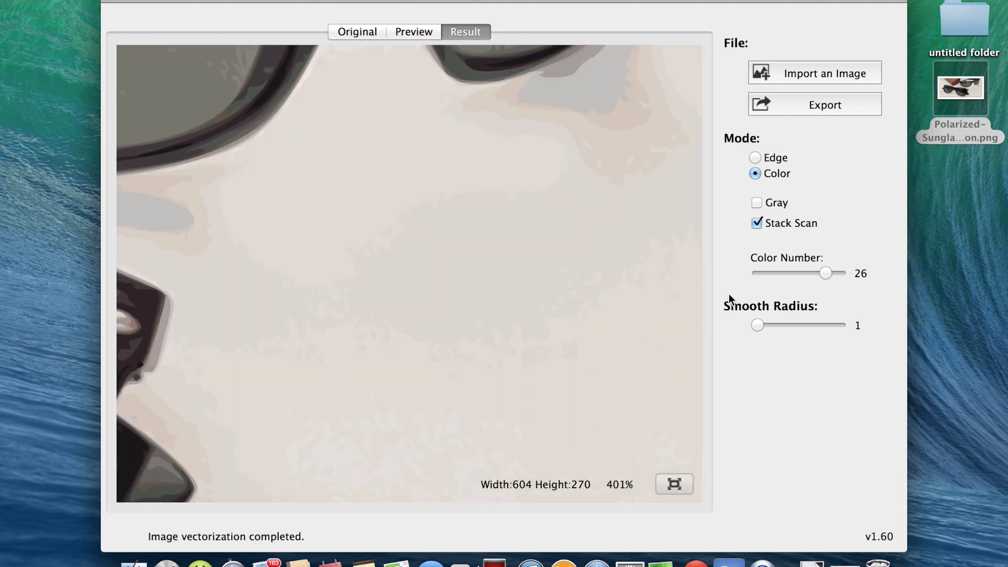
Step: Set Smooth Radius to 7 after trying 15
drag(760, 322, 952, 299)
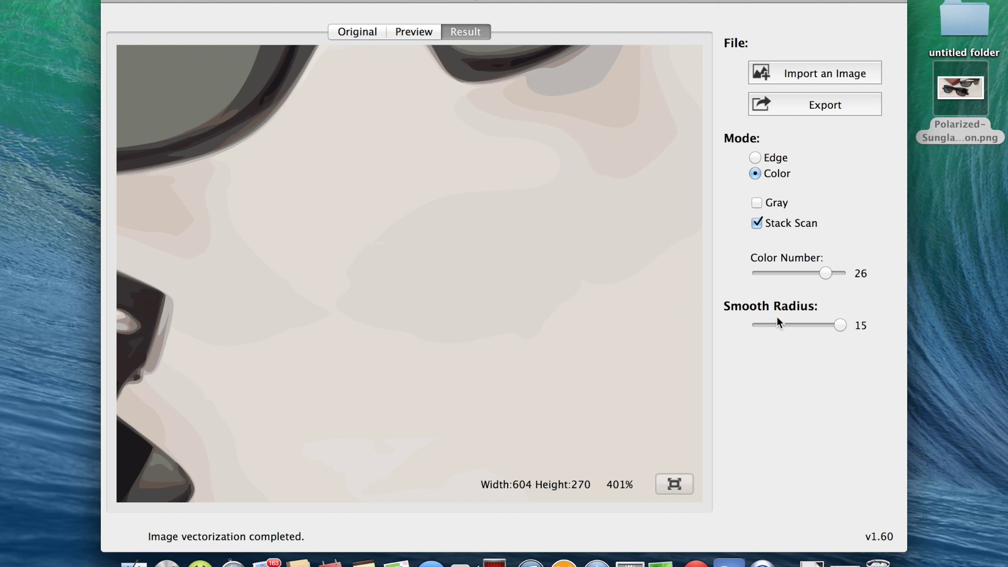
scroll(510, 252, down, 2)
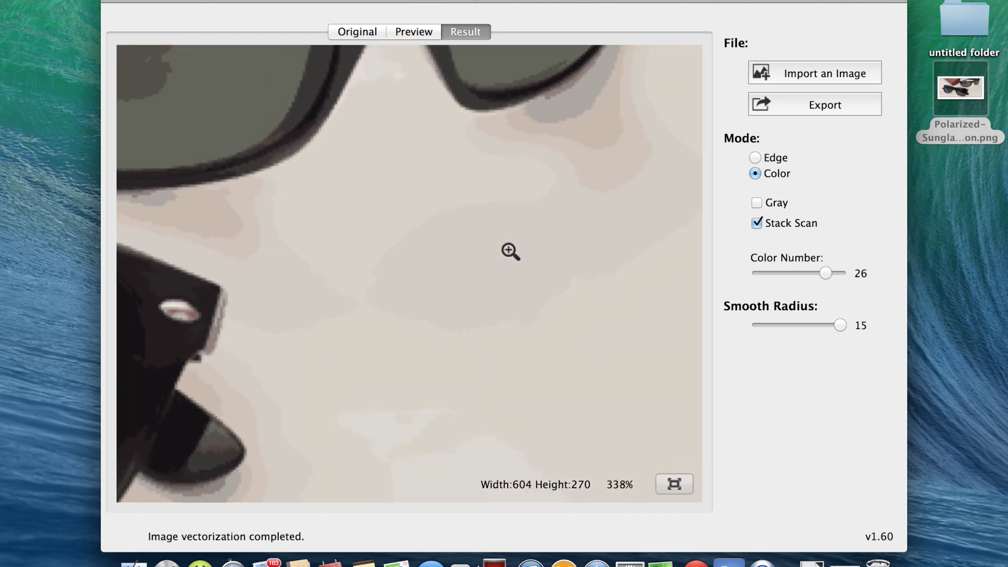
scroll(510, 250, up, 2)
scroll(511, 250, down, 5)
scroll(510, 253, down, 2)
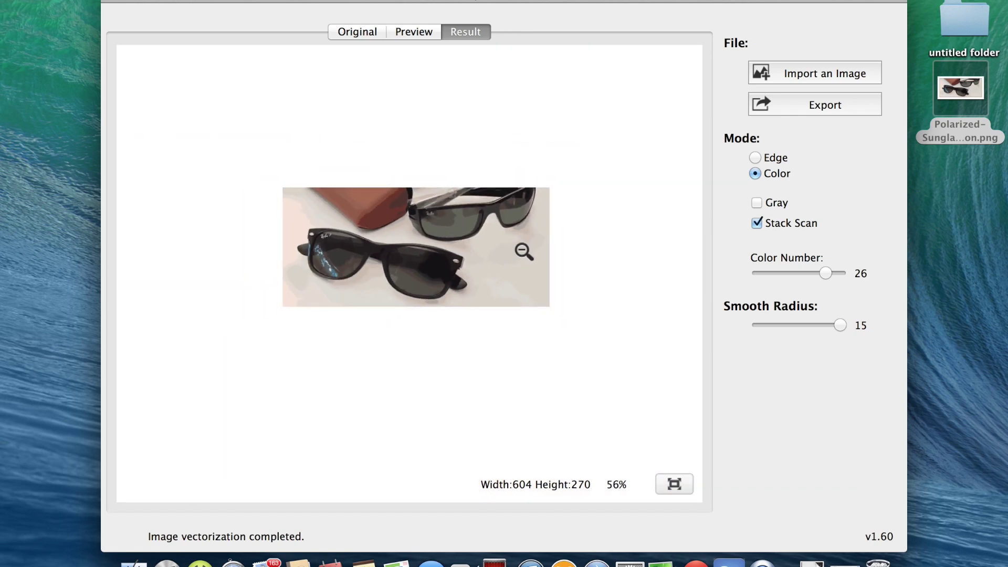
drag(839, 325, 797, 325)
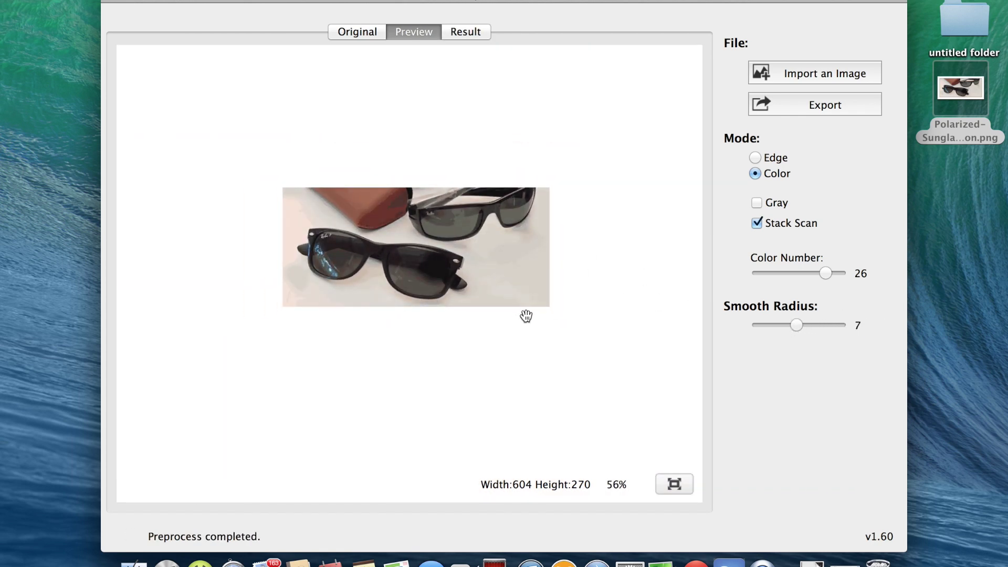
scroll(526, 315, down, 1)
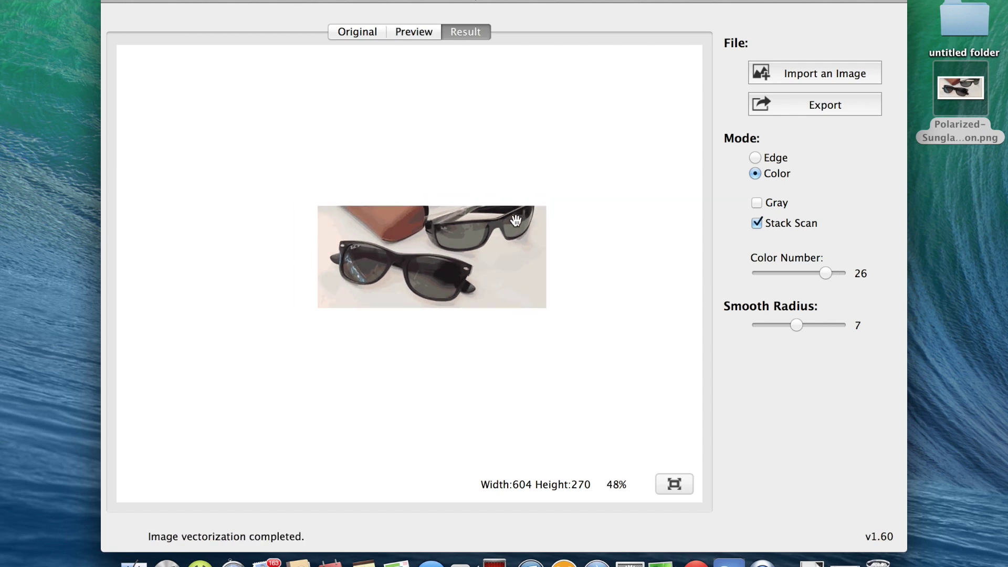
scroll(502, 227, up, 2)
scroll(501, 228, up, 1)
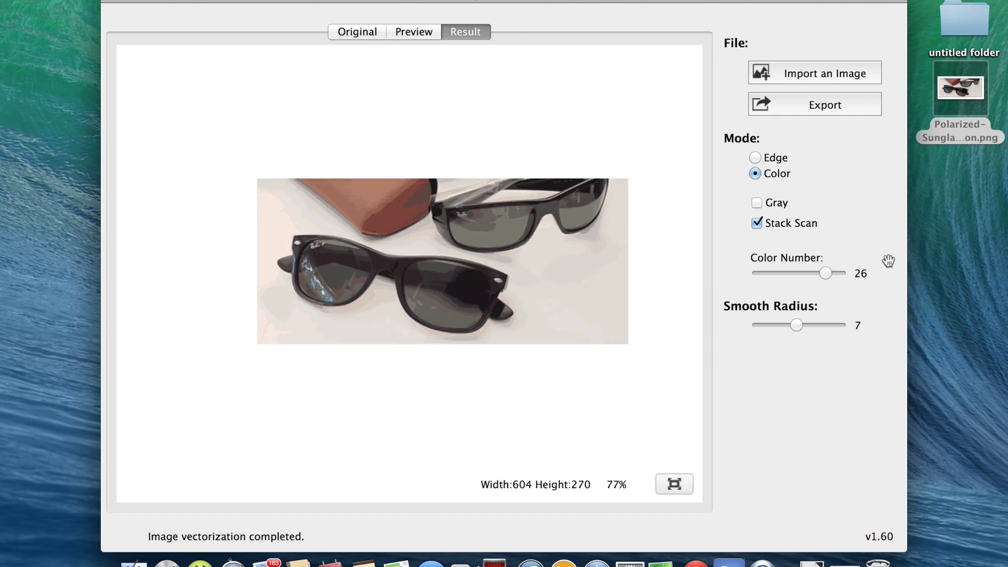
Step: Raise Color Number to 32 and inspect the re-traced result
drag(822, 274, 913, 283)
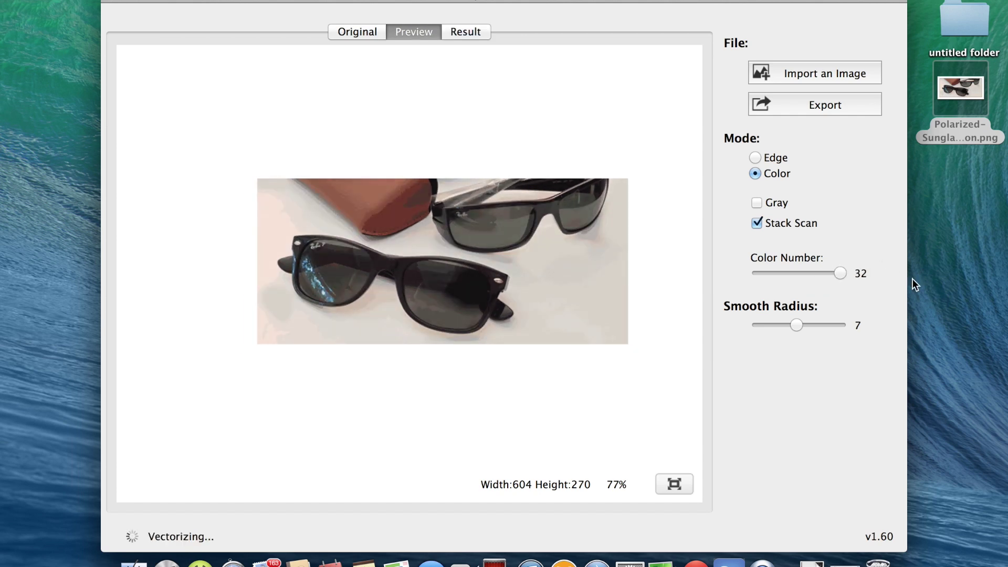
scroll(528, 289, down, 1)
scroll(529, 288, up, 1)
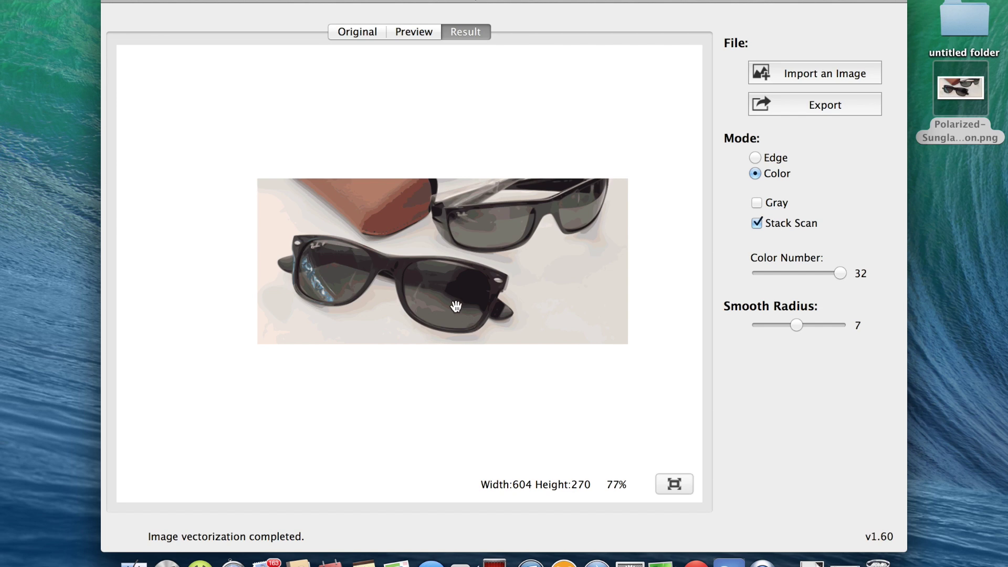
scroll(455, 306, down, 4)
scroll(455, 306, up, 4)
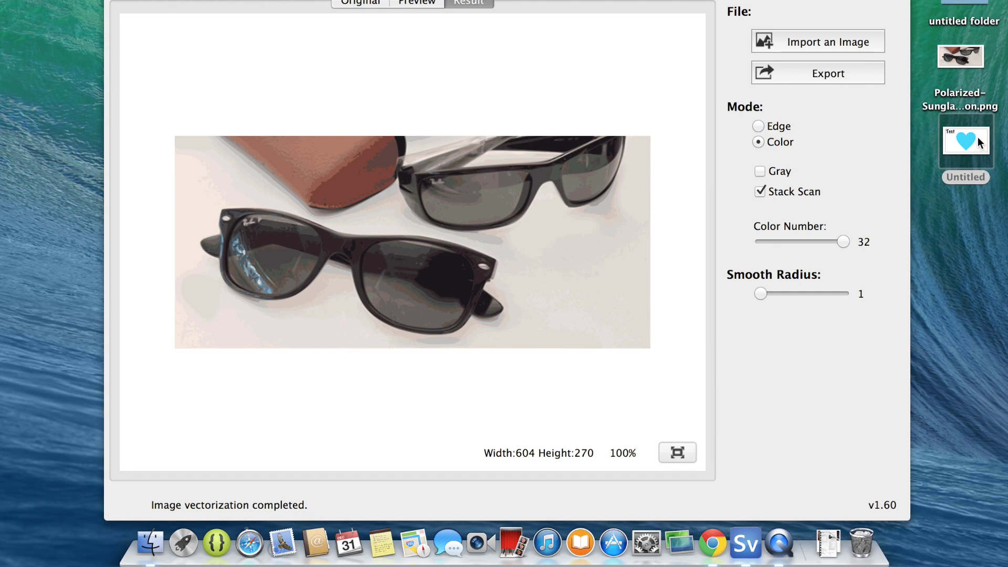
Step: Load the Untitled Test-and-heart image with Stack Scan left on
drag(976, 139, 970, 145)
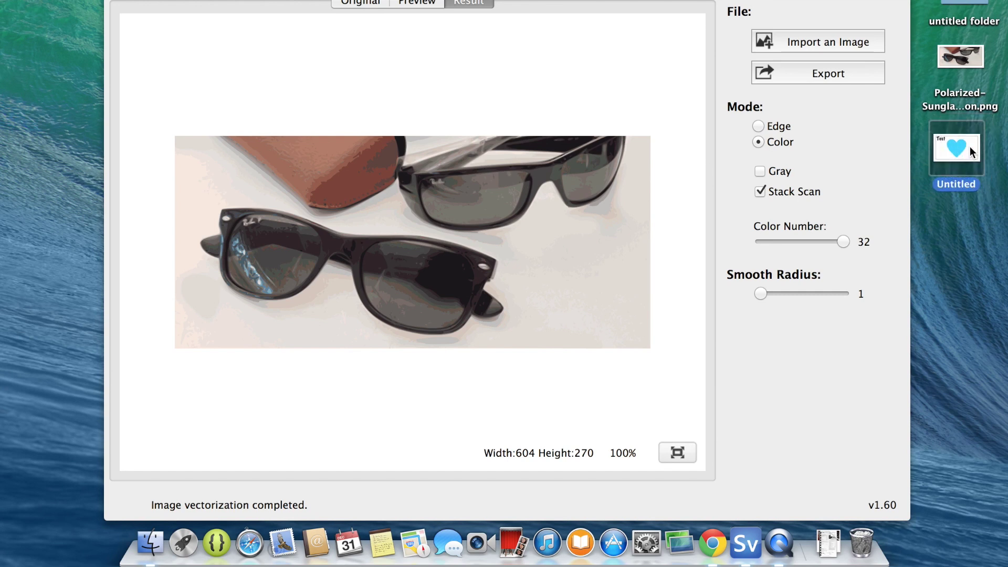
click(797, 191)
click(797, 191)
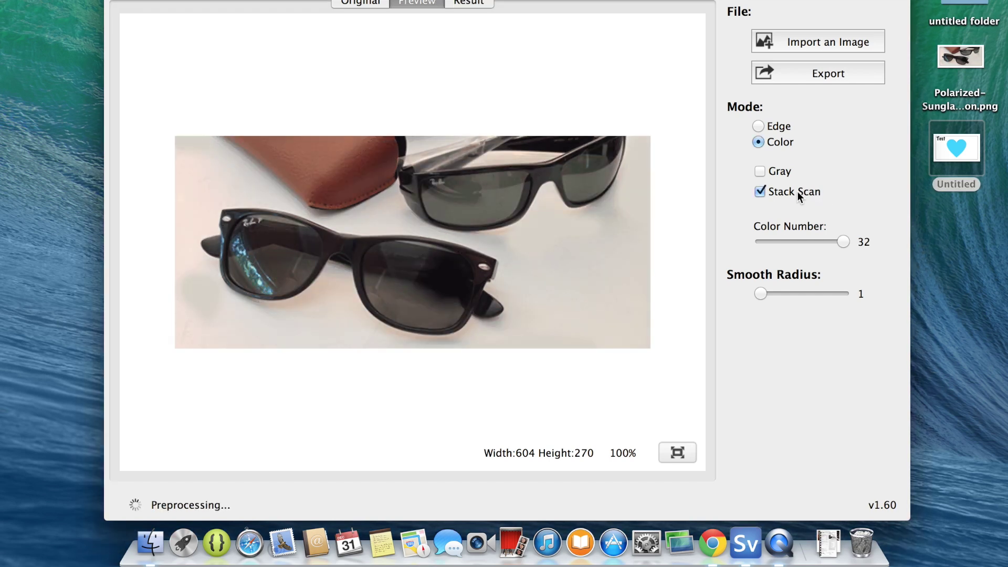
drag(956, 155, 599, 210)
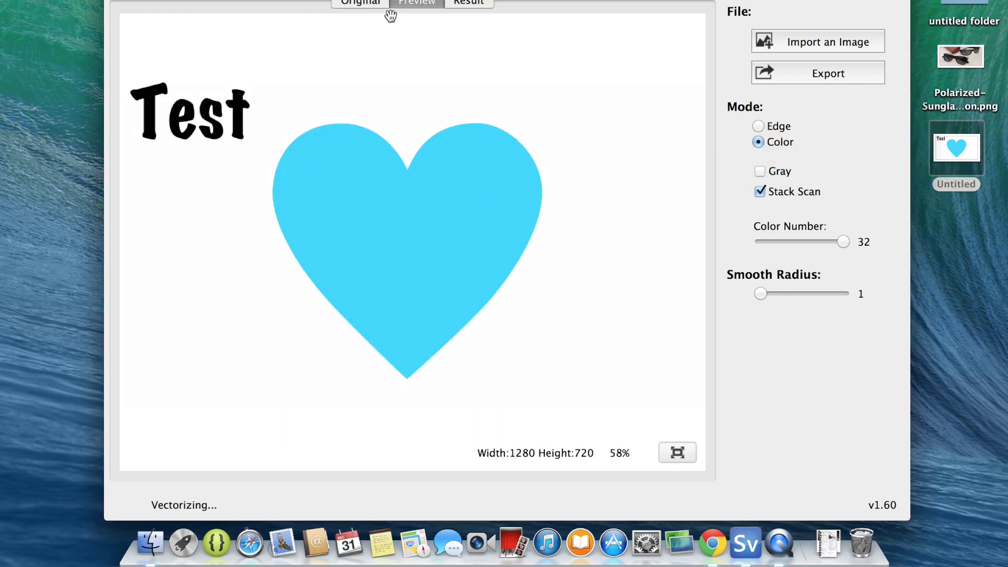
Step: Check the Original, Preview and Result views, then pan to centre the heart
click(380, 4)
click(420, 4)
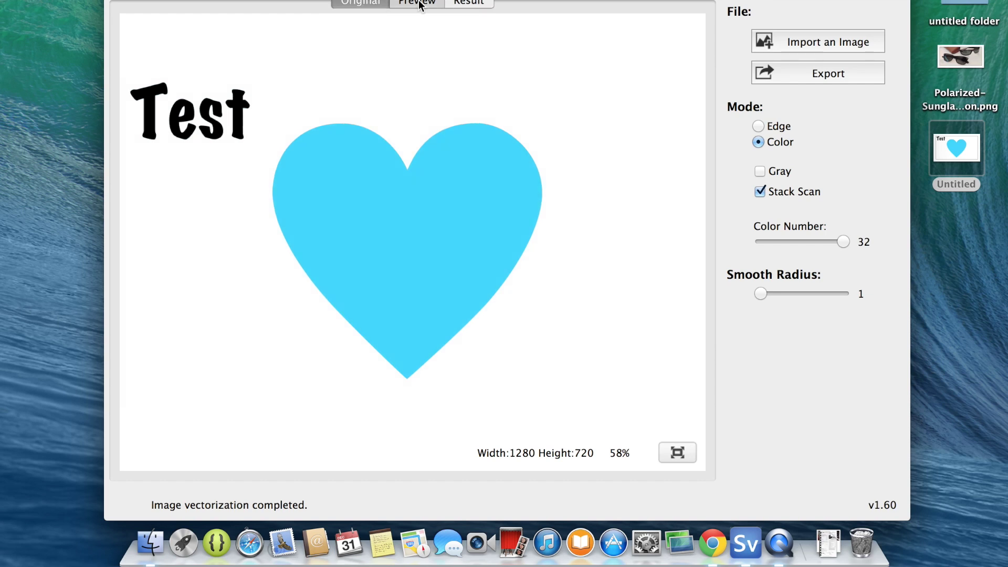
click(482, 4)
click(381, 3)
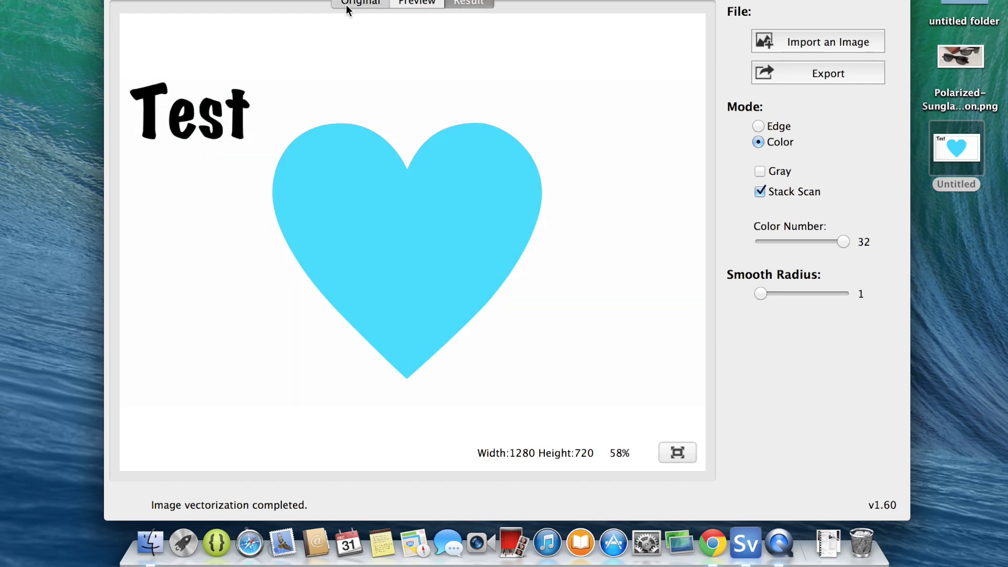
click(417, 3)
scroll(411, 190, down, 3)
scroll(411, 190, up, 5)
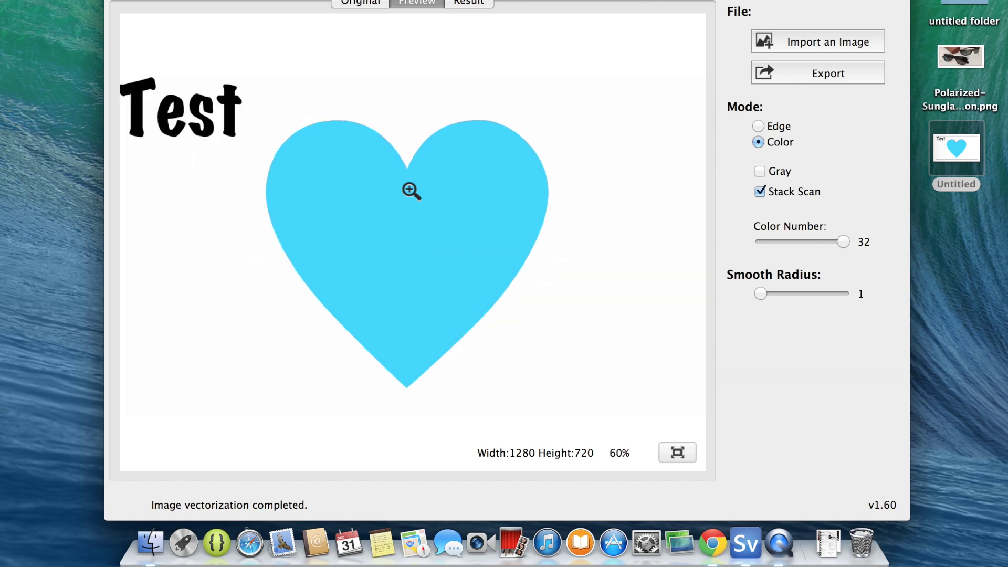
drag(356, 196, 562, 294)
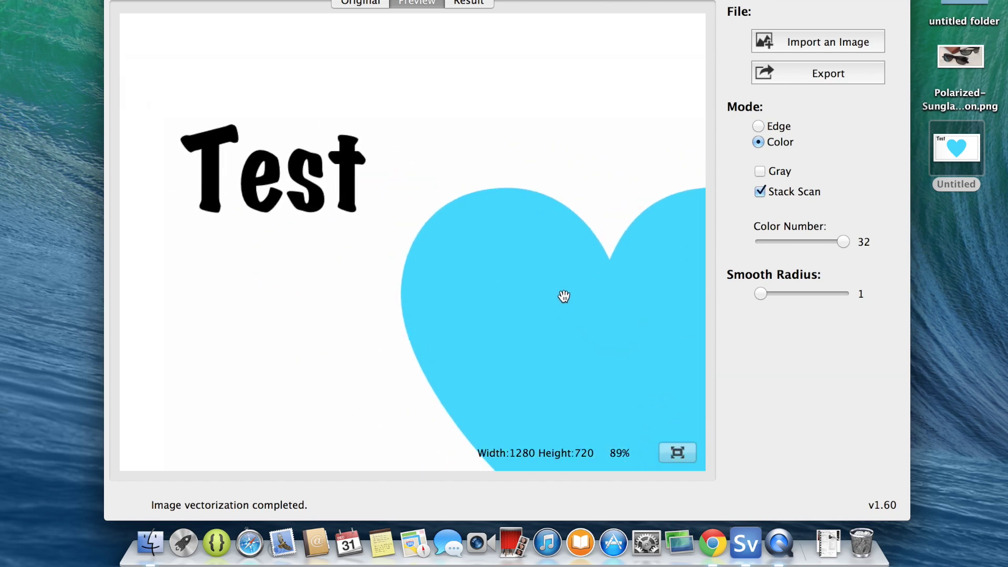
scroll(459, 93, down, 5)
scroll(425, 168, up, 5)
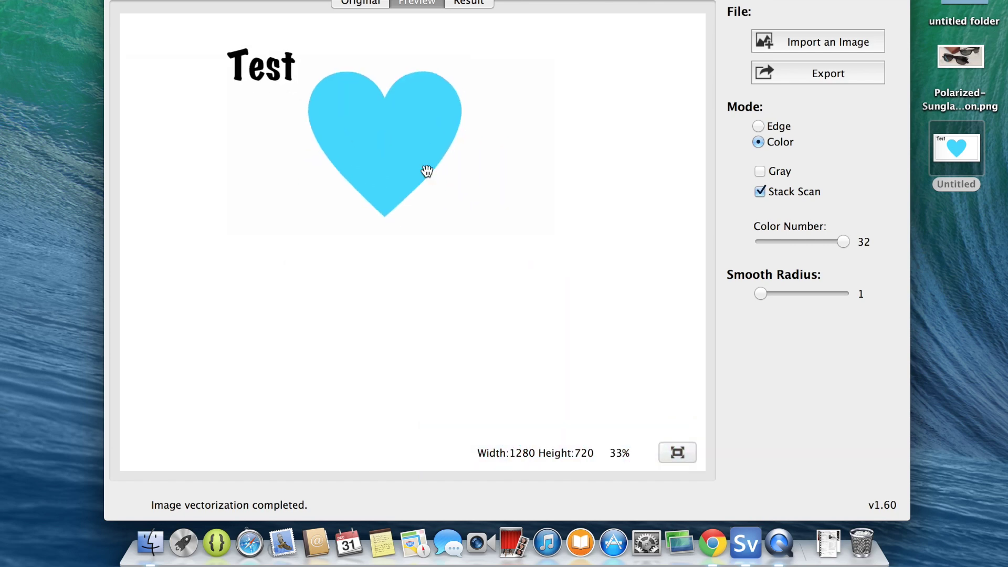
scroll(460, 294, down, 1)
scroll(460, 294, down, 4)
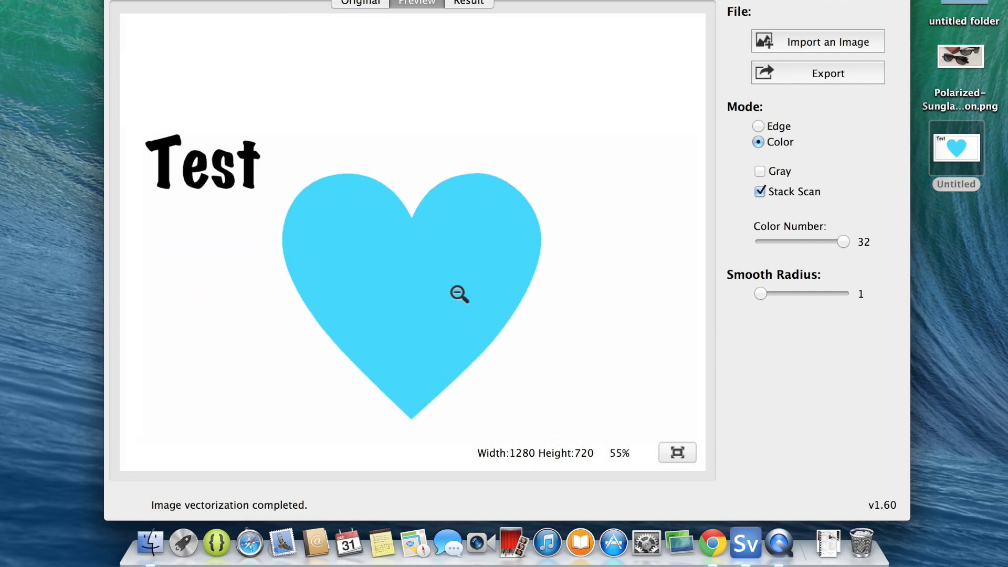
drag(470, 295, 482, 239)
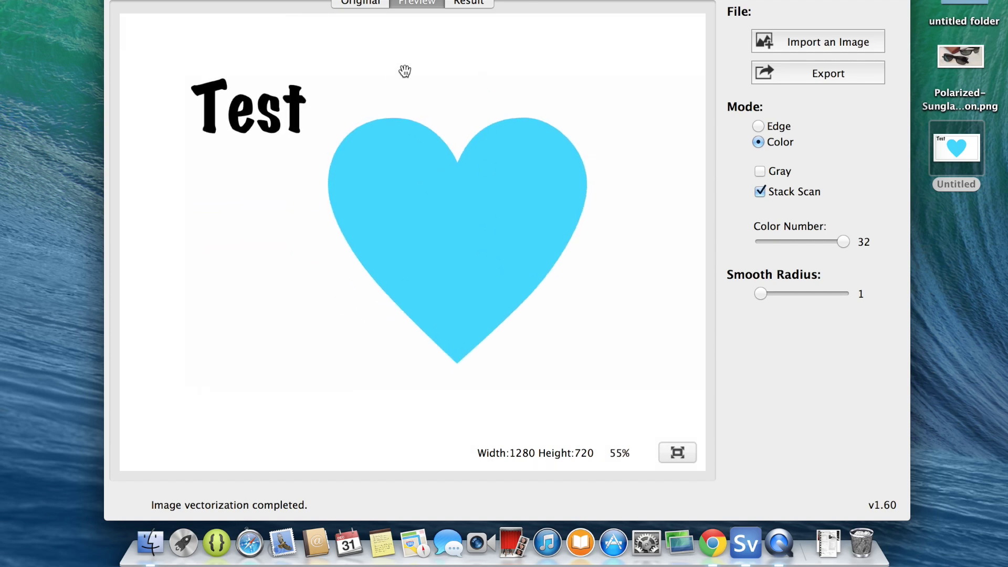
Step: Compare the Original, Preview and 32-colour Result views of the heart image
click(346, 3)
click(426, 3)
click(373, 3)
click(427, 8)
click(362, 4)
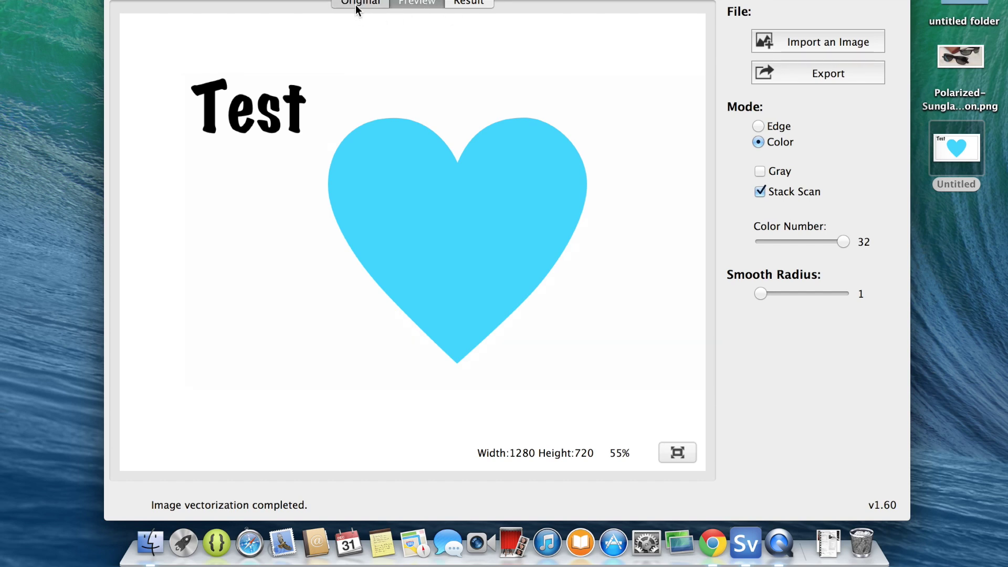
click(417, 7)
click(363, 5)
click(425, 5)
click(457, 12)
click(423, 5)
click(465, 4)
click(420, 4)
click(461, 5)
click(414, 5)
click(464, 5)
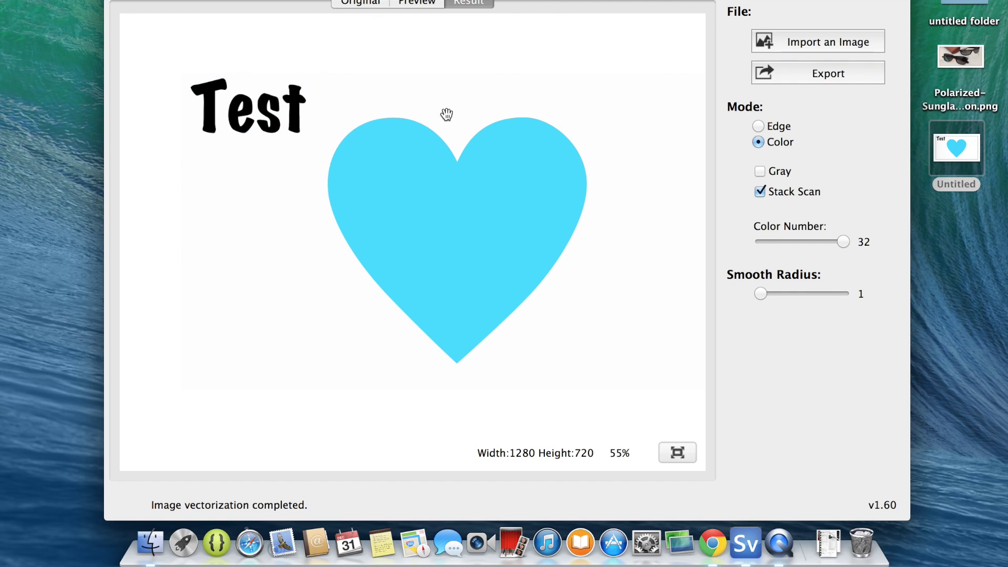
click(422, 3)
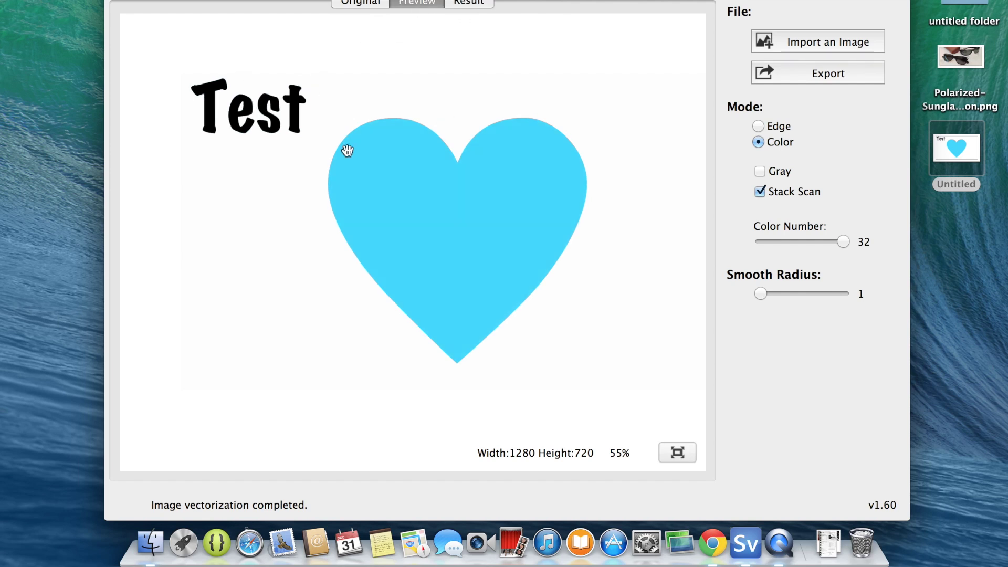
scroll(346, 150, down, 3)
scroll(347, 151, up, 8)
scroll(346, 150, up, 5)
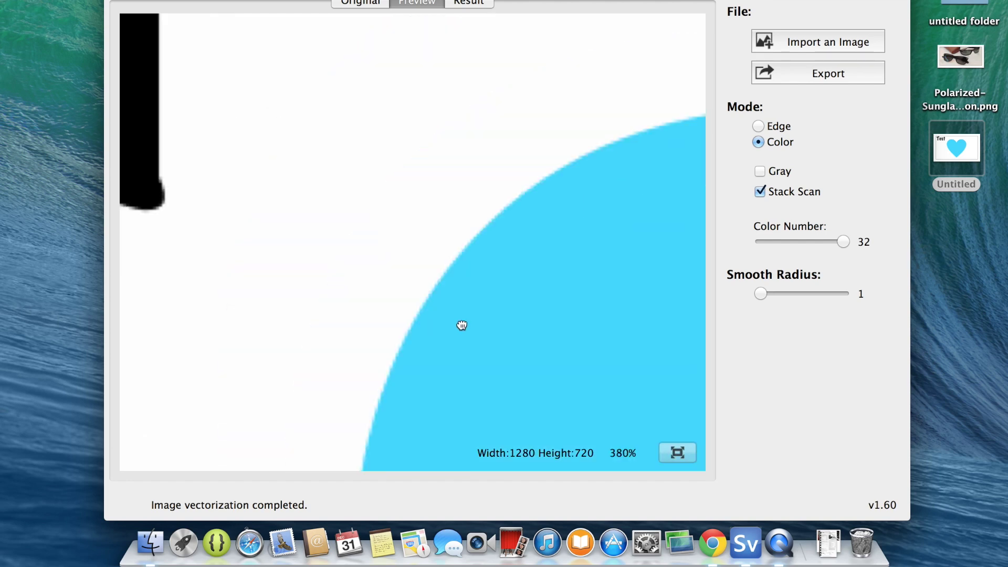
scroll(367, 169, up, 3)
scroll(443, 112, left, 3)
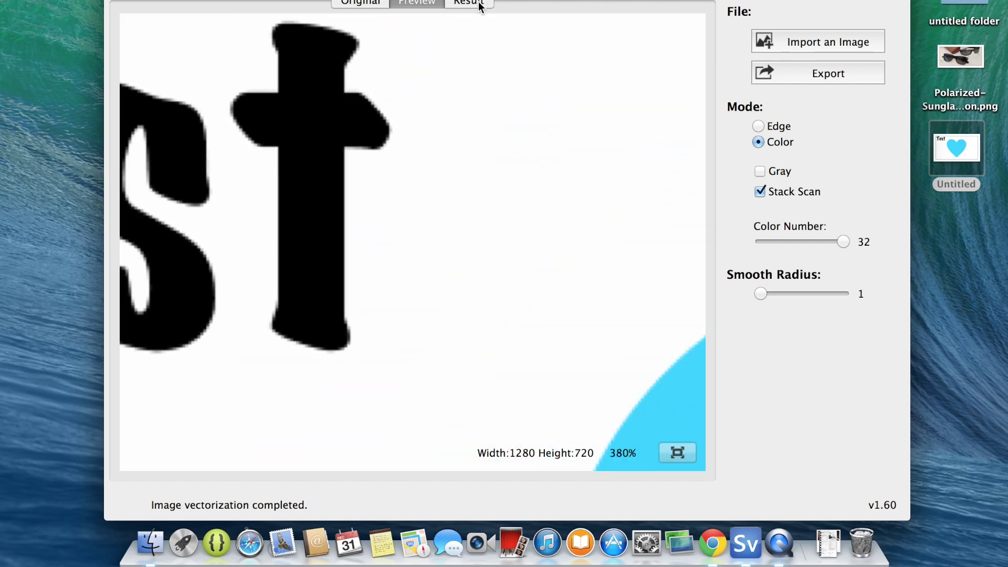
Step: Compare the original and vectorized letter t edges up close
click(379, 4)
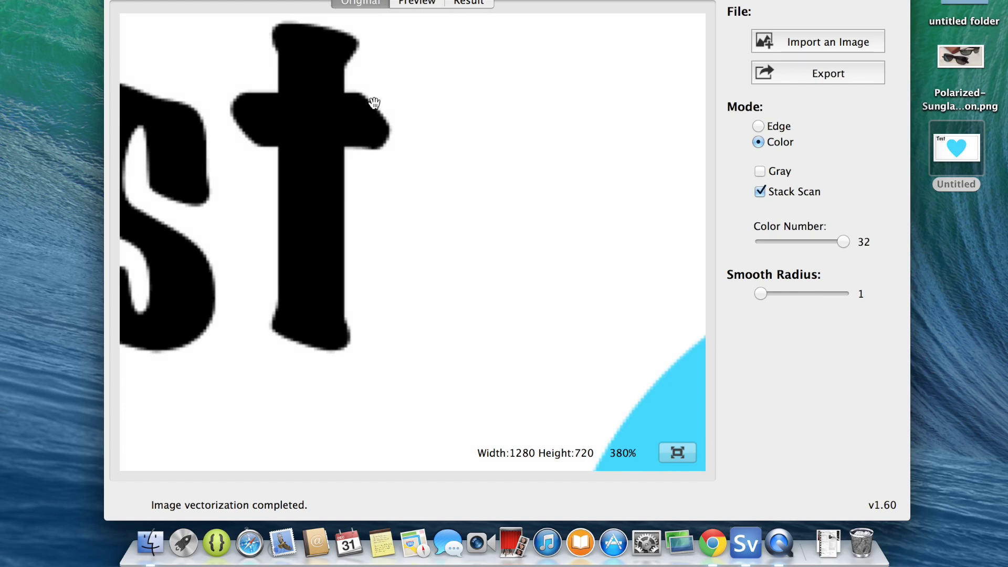
click(468, 4)
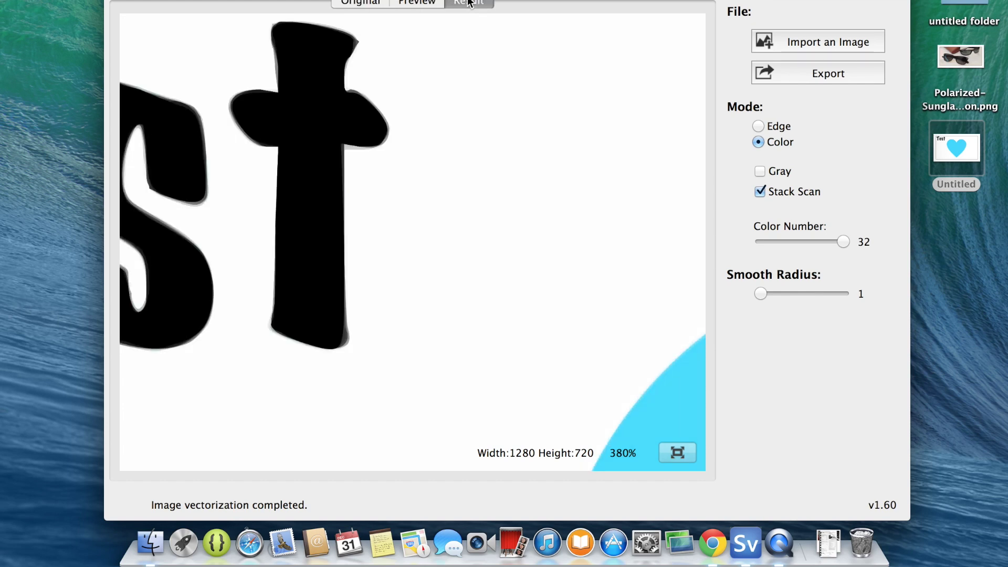
scroll(288, 167, up, 1)
scroll(288, 169, up, 3)
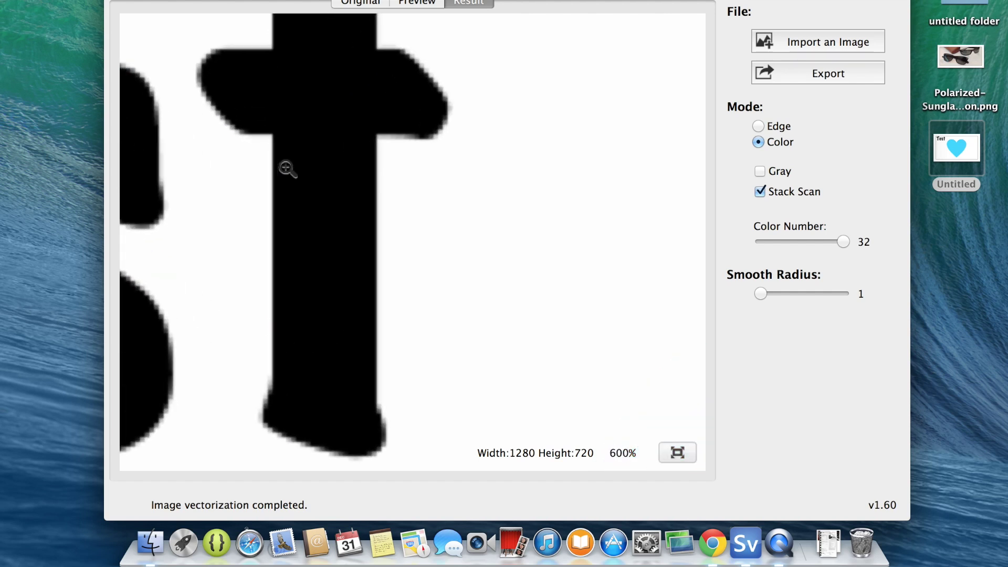
drag(378, 189, 299, 270)
scroll(320, 134, up, 4)
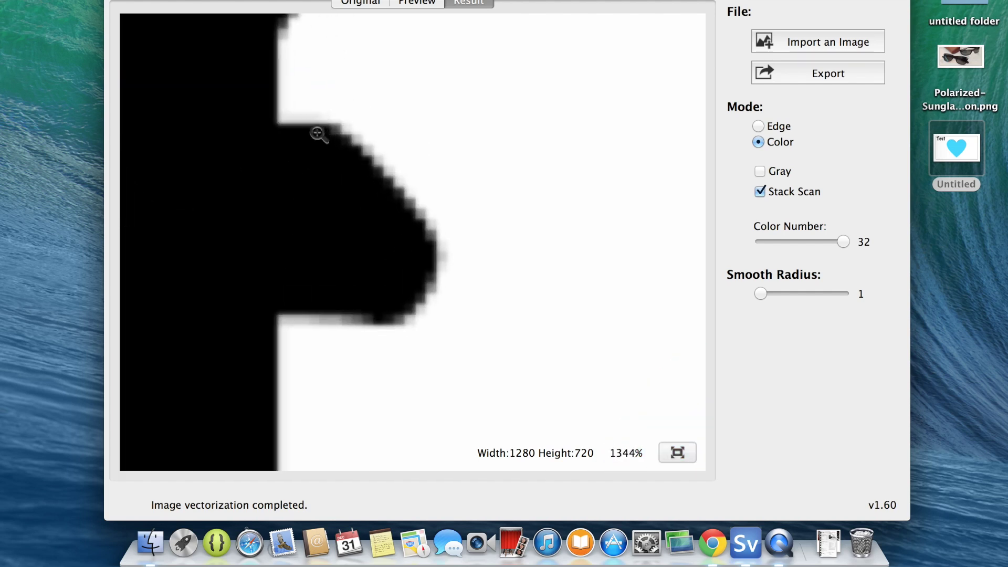
drag(313, 227, 292, 256)
scroll(295, 100, down, 5)
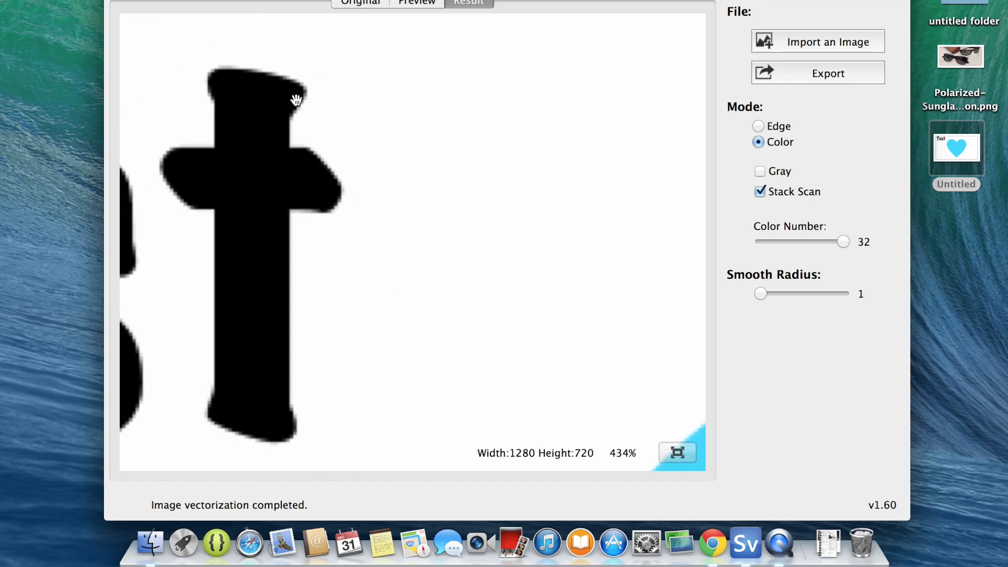
scroll(295, 100, down, 2)
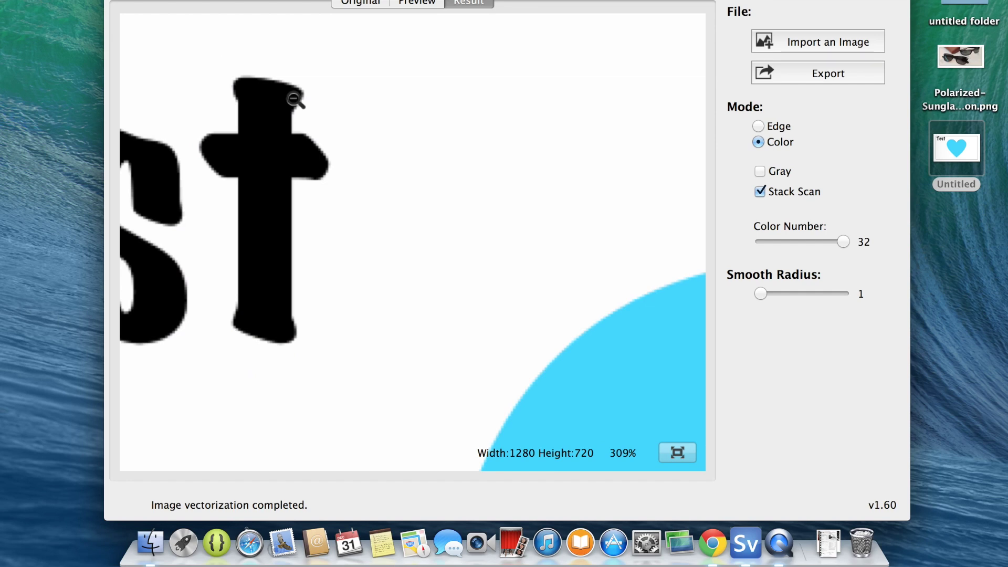
scroll(328, 112, down, 2)
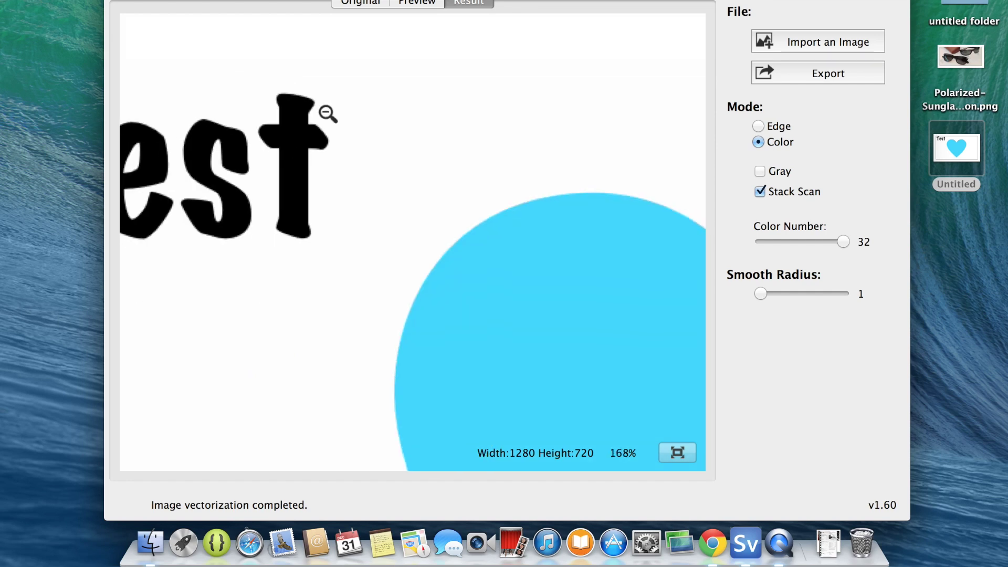
click(354, 3)
click(461, 3)
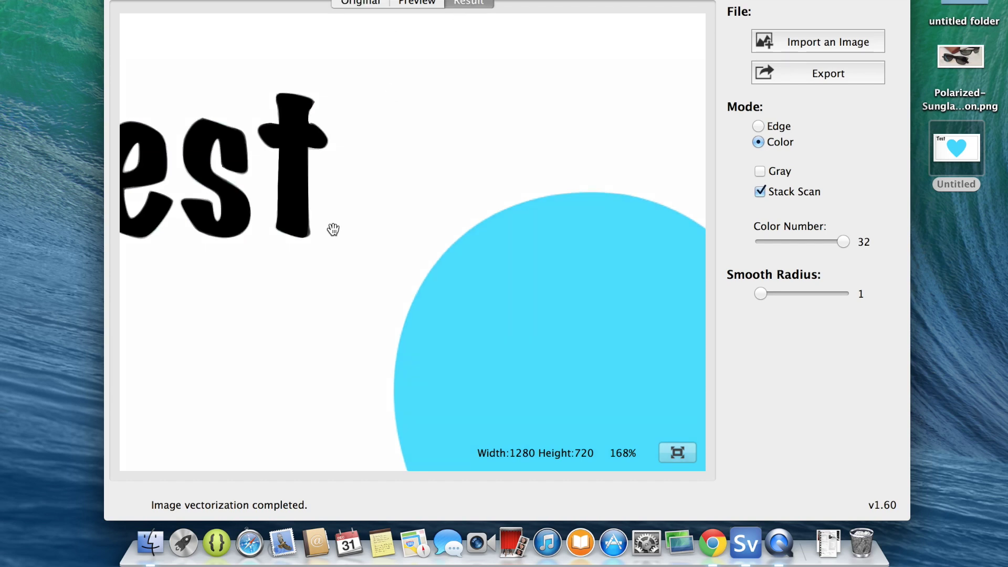
scroll(333, 230, down, 2)
Step: Lower Color Number to 3 and try Smooth Radius 10 before returning to 1
drag(843, 242, 763, 242)
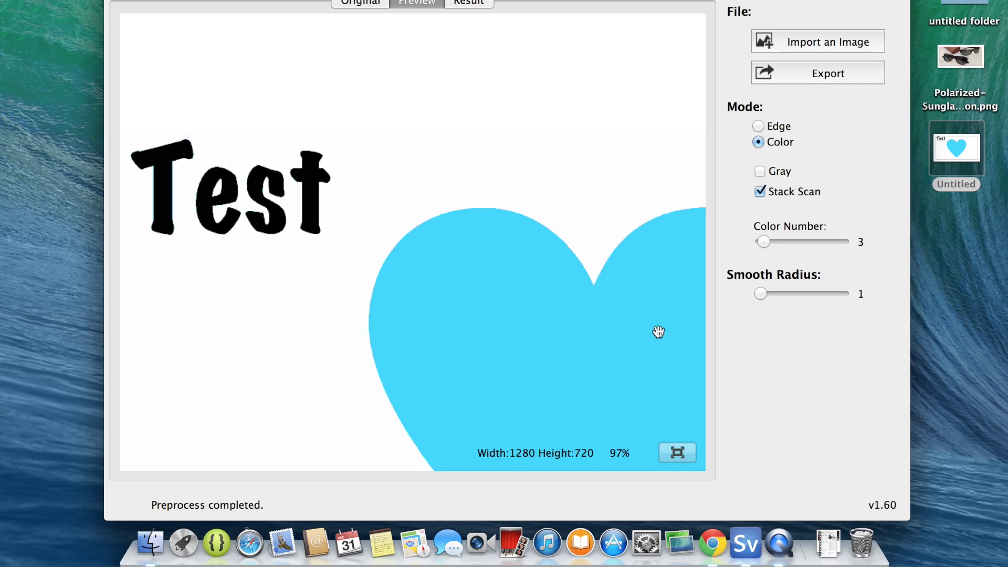
scroll(300, 178, down, 3)
scroll(300, 171, up, 10)
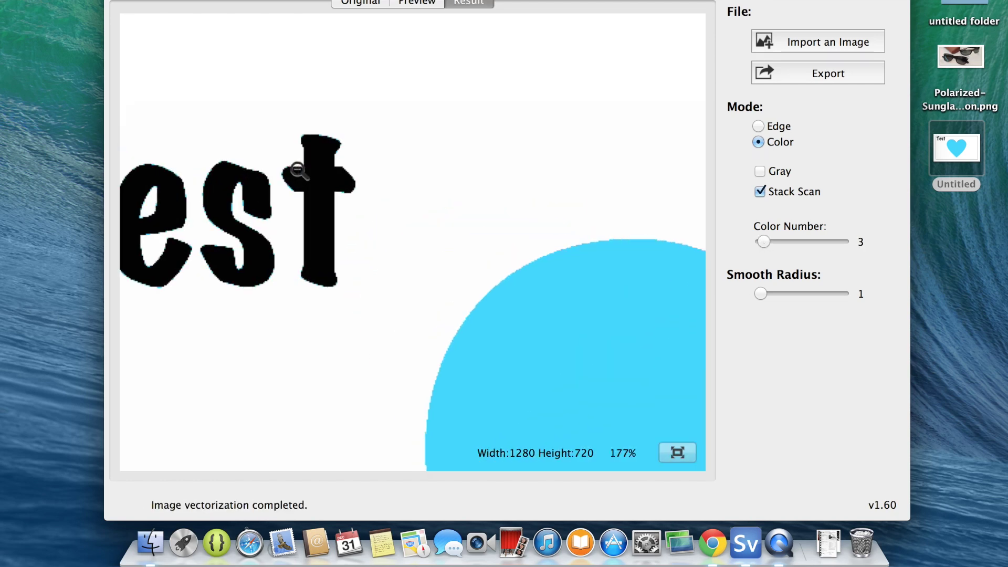
scroll(299, 171, up, 1)
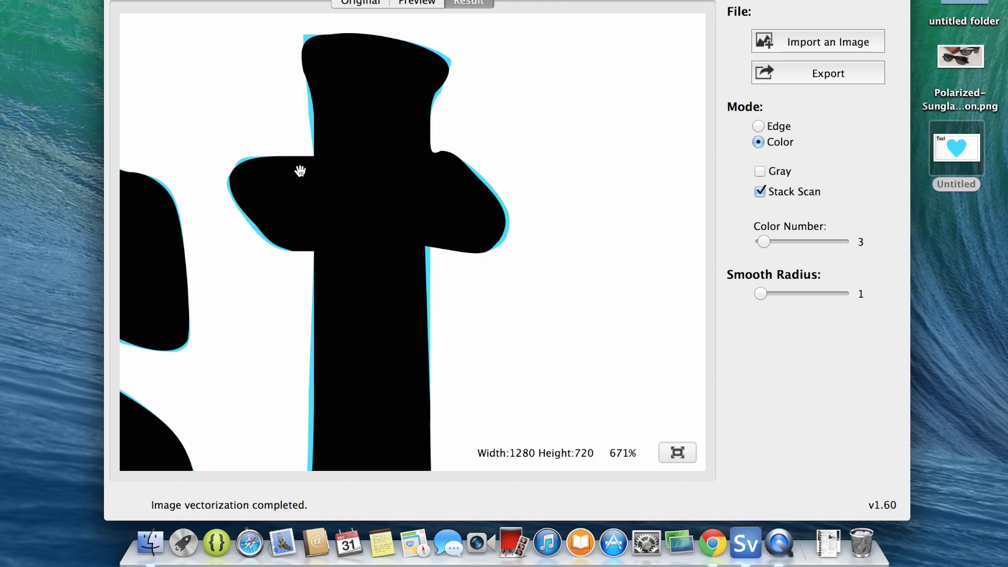
drag(761, 294, 820, 293)
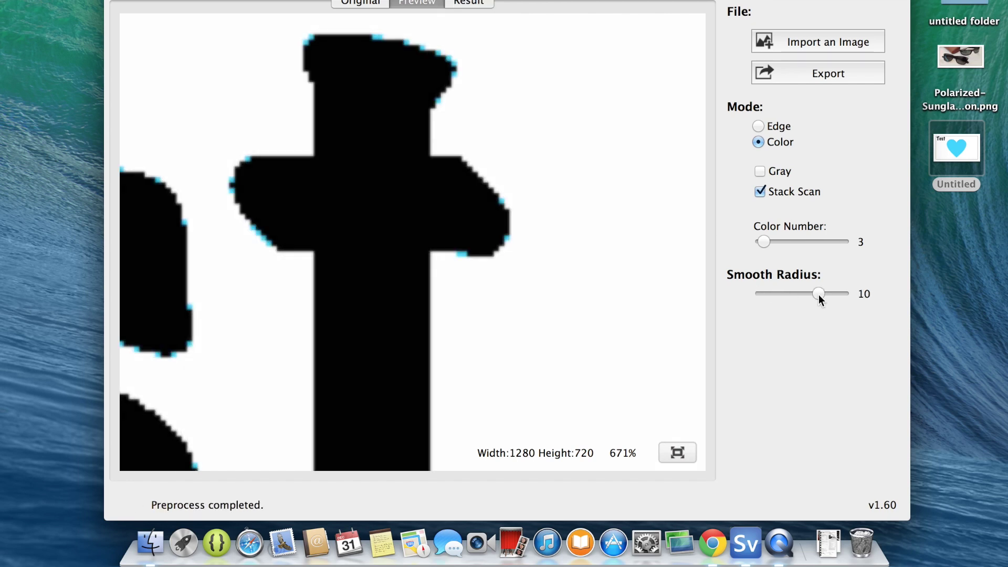
drag(817, 295, 749, 292)
Step: Set Color Number to 5 and pan the result to the blue heart
drag(762, 241, 770, 240)
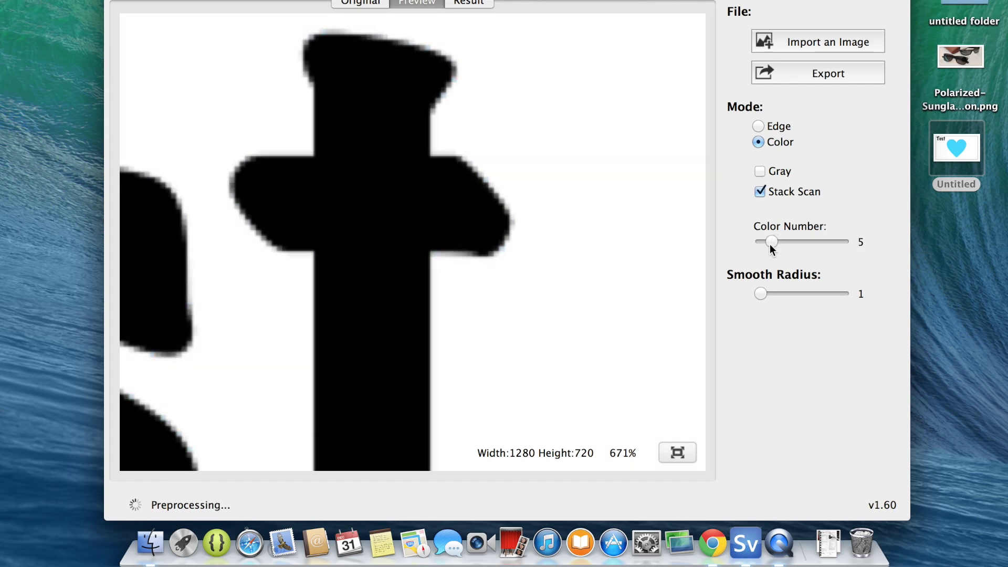
scroll(604, 323, down, 6)
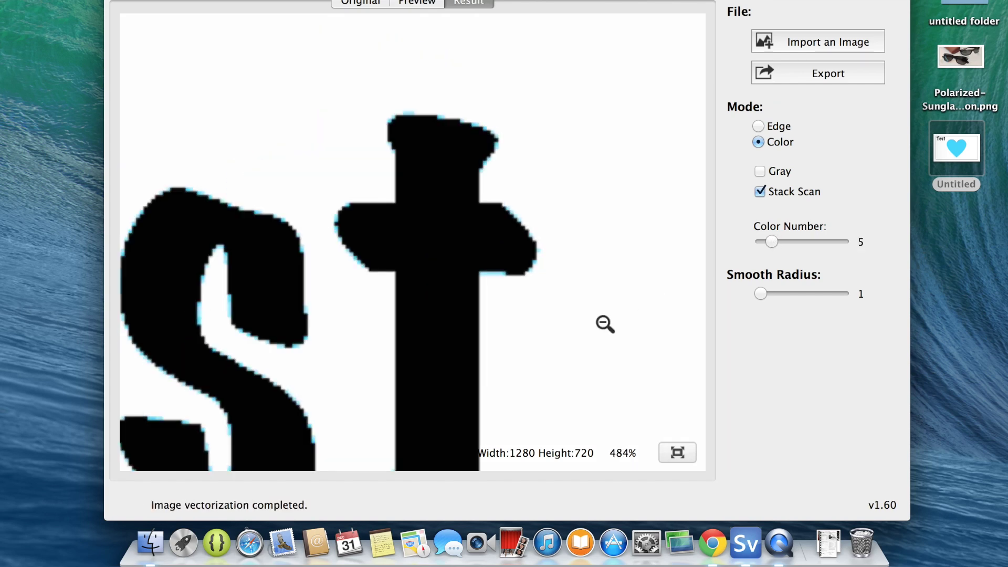
drag(618, 345, 417, 228)
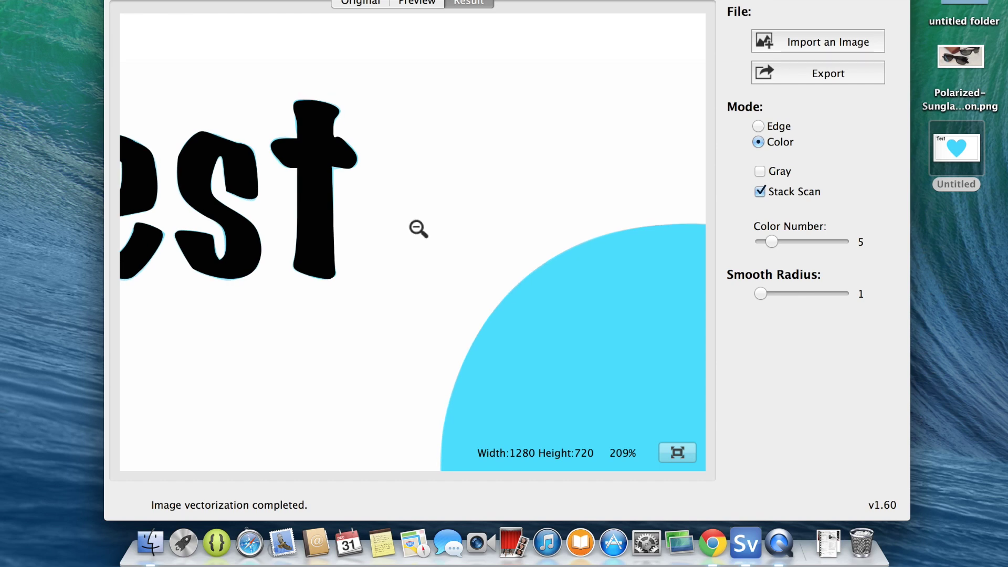
scroll(418, 228, down, 2)
scroll(418, 228, down, 1)
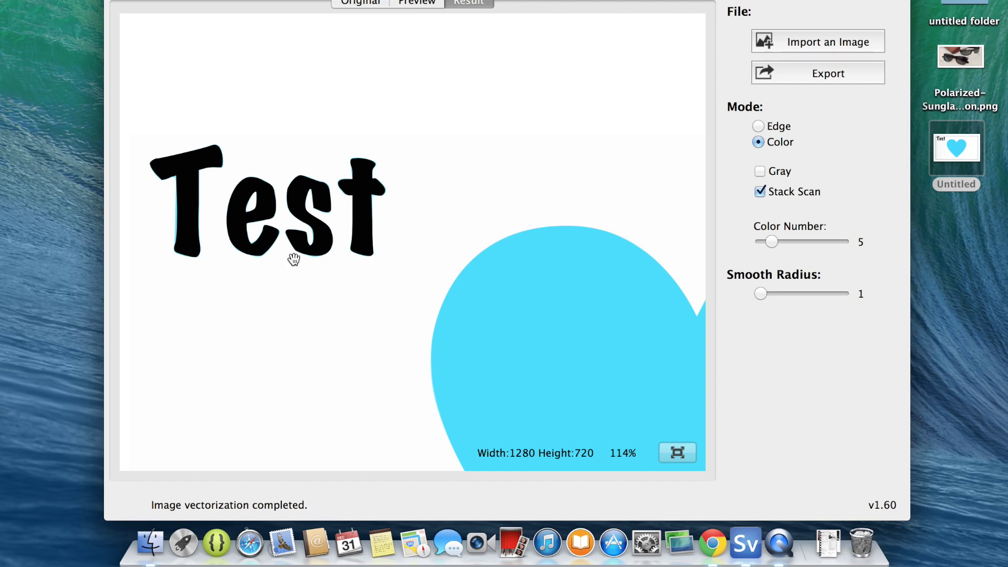
drag(461, 353, 414, 263)
scroll(414, 275, down, 1)
Step: Zoom out on the whole image and compare the Original and Result views
click(416, 275)
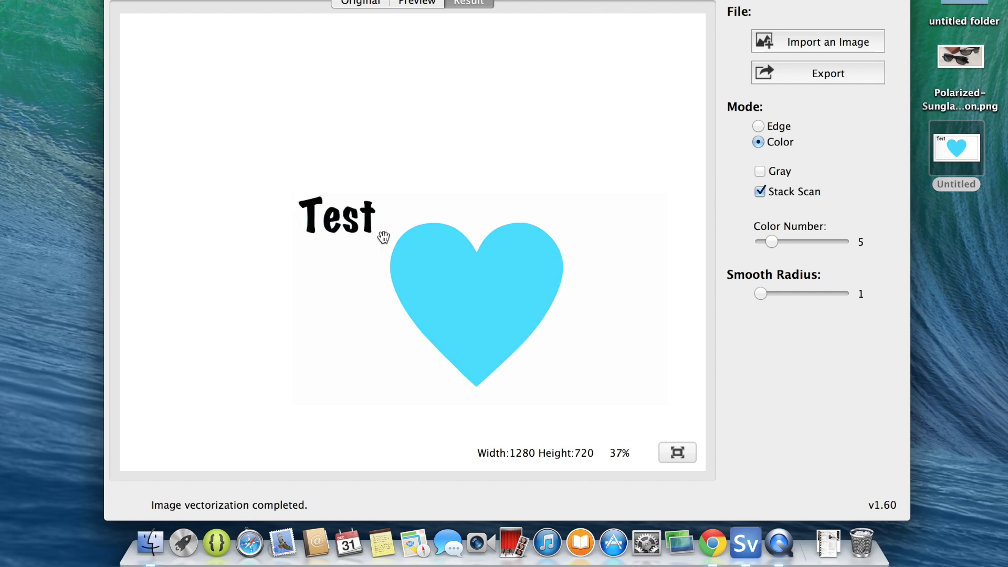
drag(511, 288, 426, 180)
scroll(425, 180, down, 3)
scroll(425, 173, up, 1)
click(367, 6)
click(486, 3)
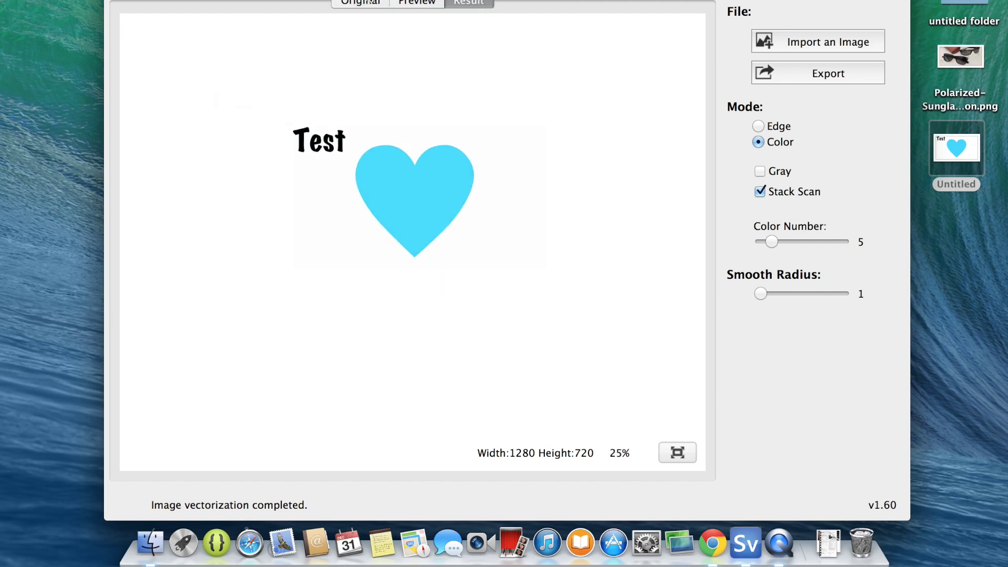
click(356, 4)
click(462, 4)
Step: Set Color Number to 3 after trying 2, and re-check the vectorized result
click(766, 240)
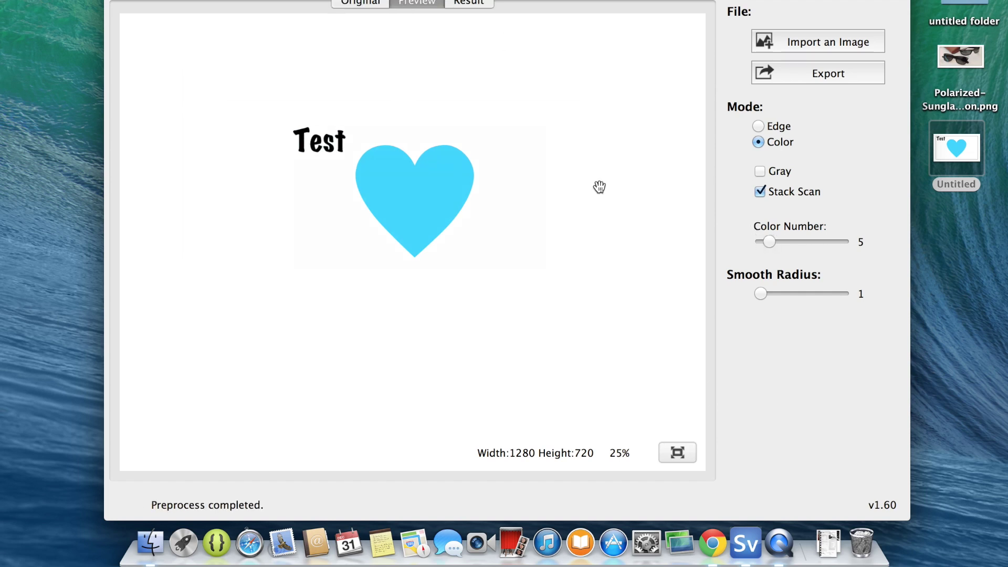
click(349, 3)
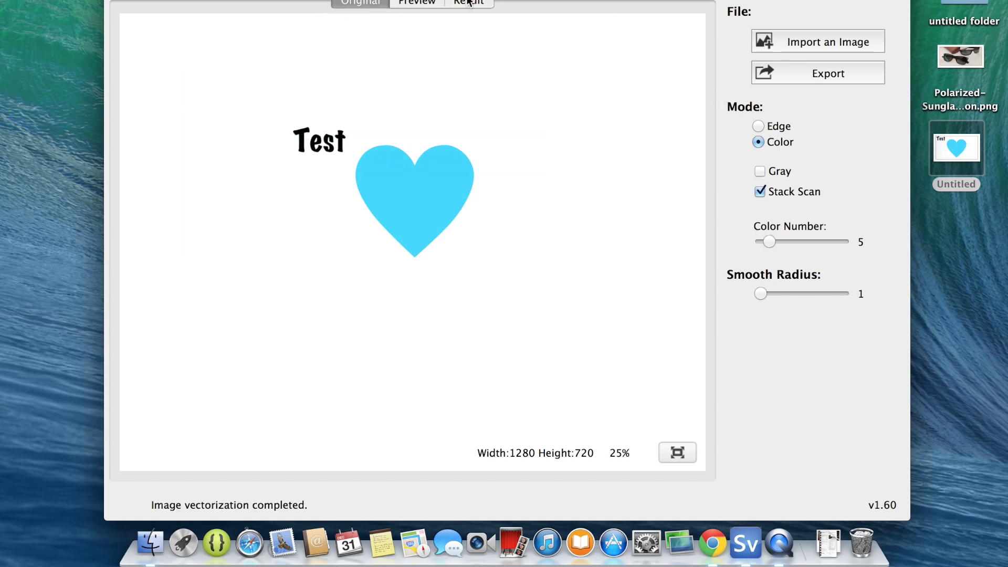
drag(769, 242, 767, 243)
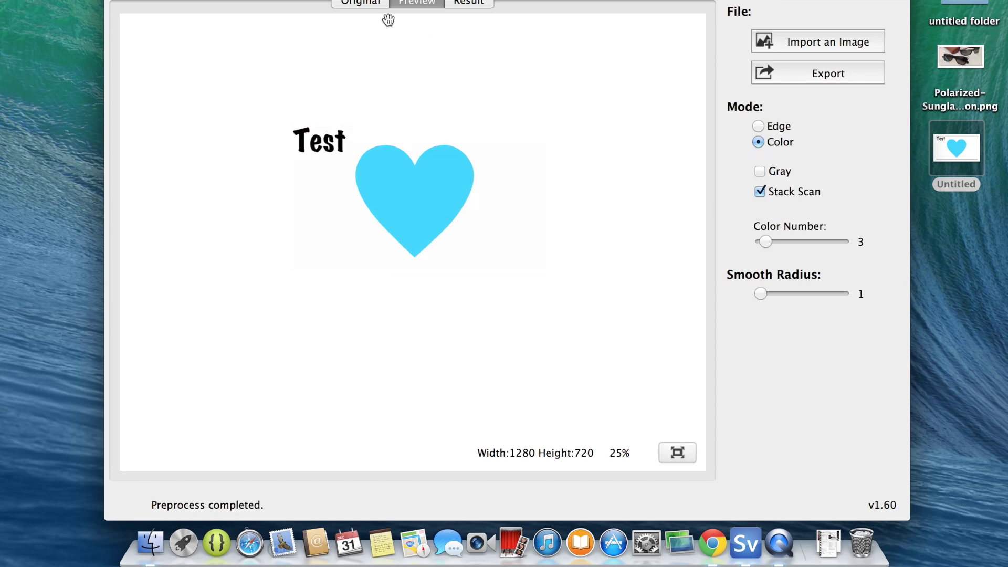
drag(762, 241, 719, 241)
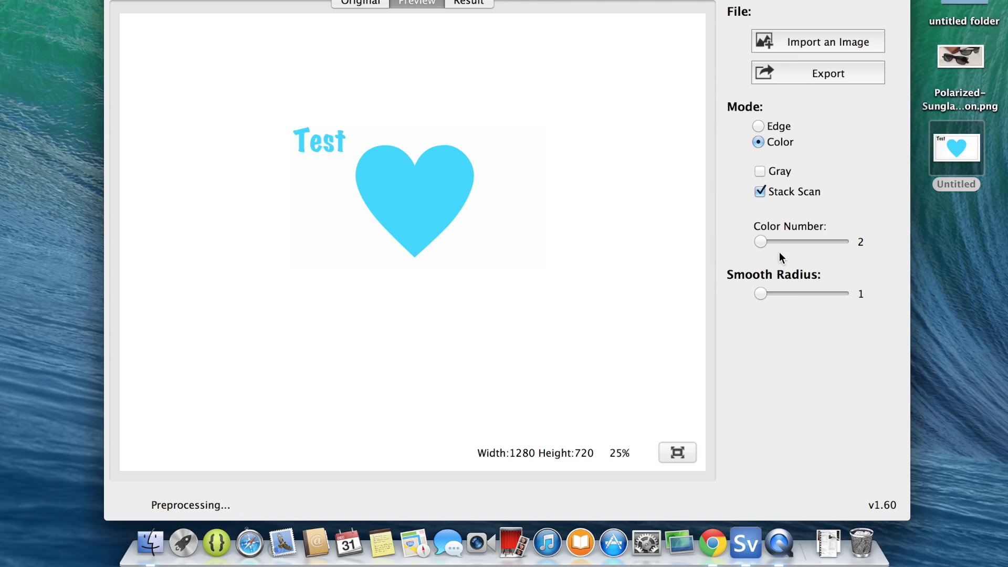
click(761, 242)
drag(761, 243, 767, 240)
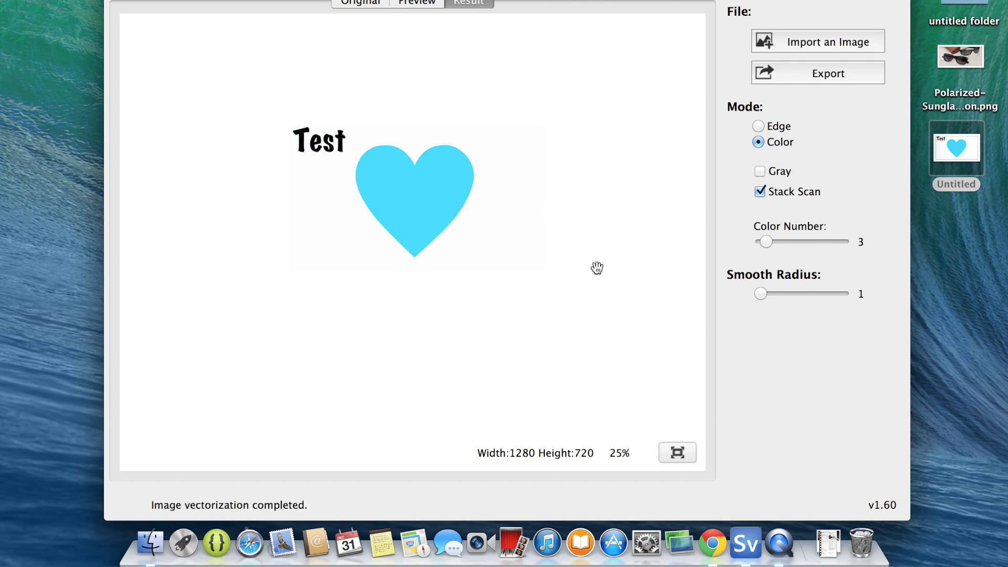
Step: Export the trace in svg format to the Desktop as Heart
click(837, 74)
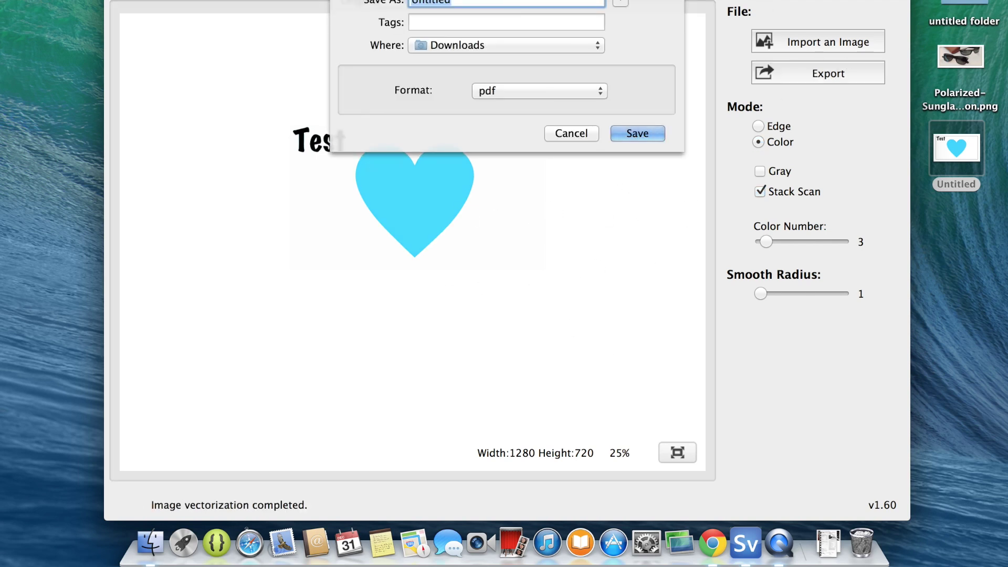
click(507, 94)
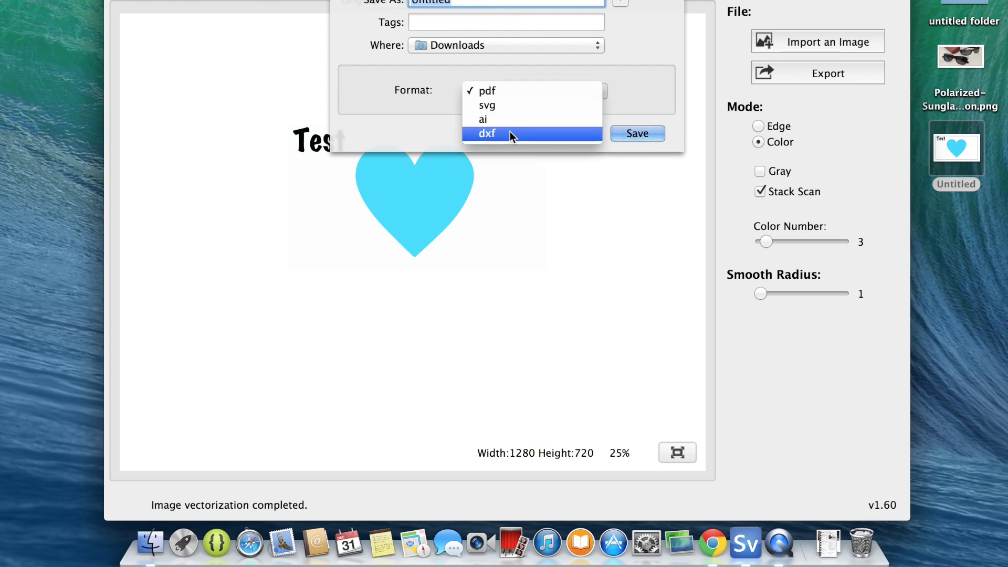
click(494, 108)
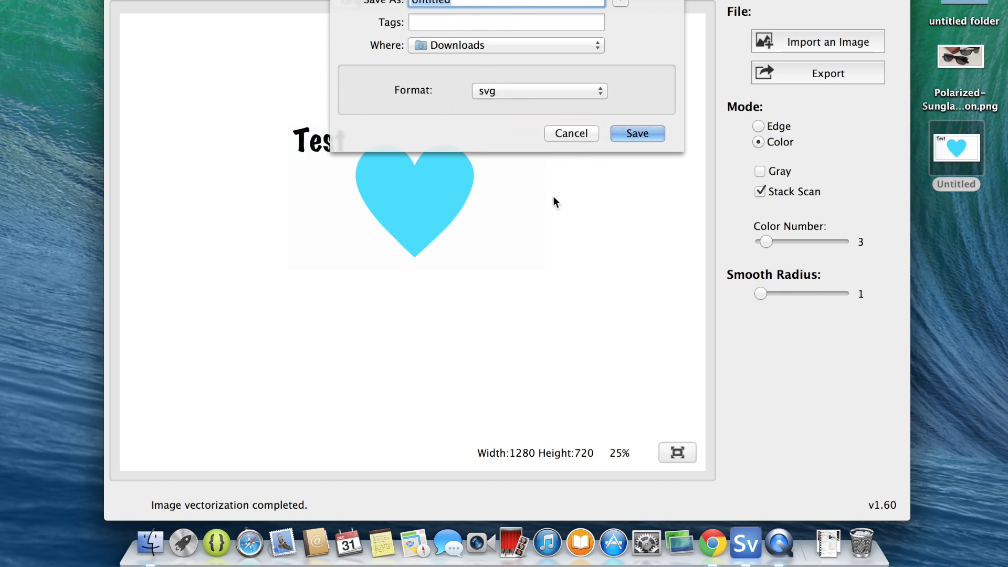
click(474, 45)
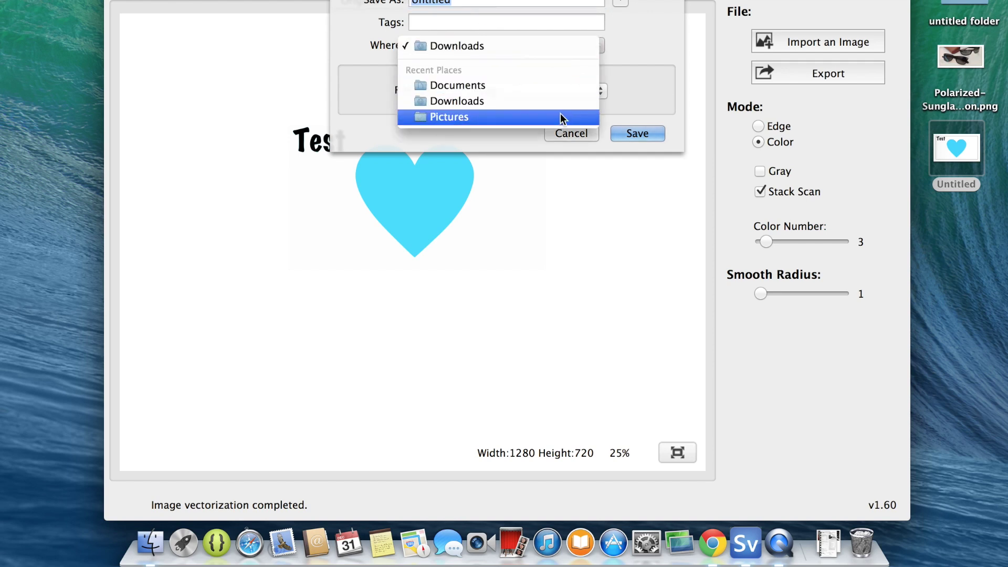
click(618, 12)
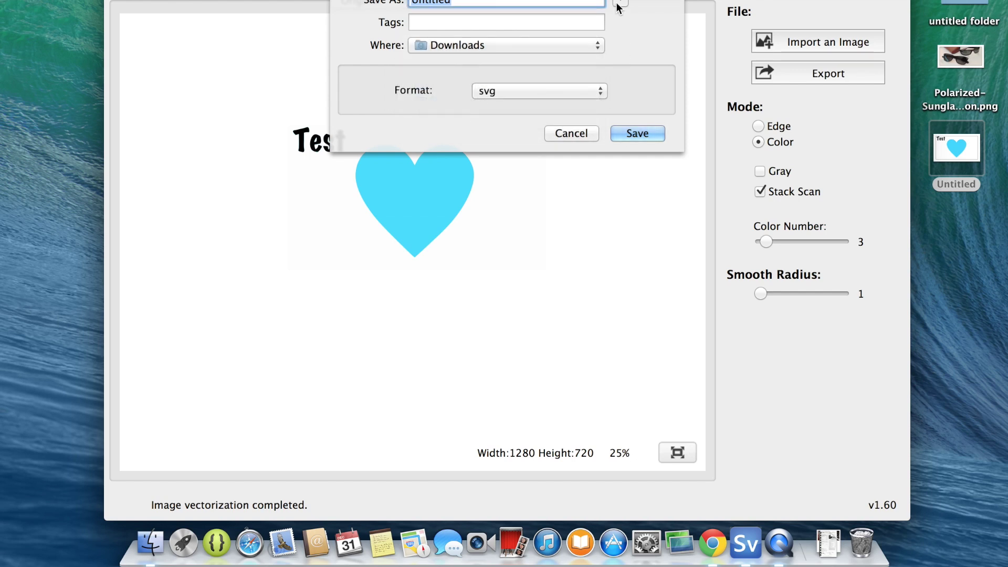
click(619, 5)
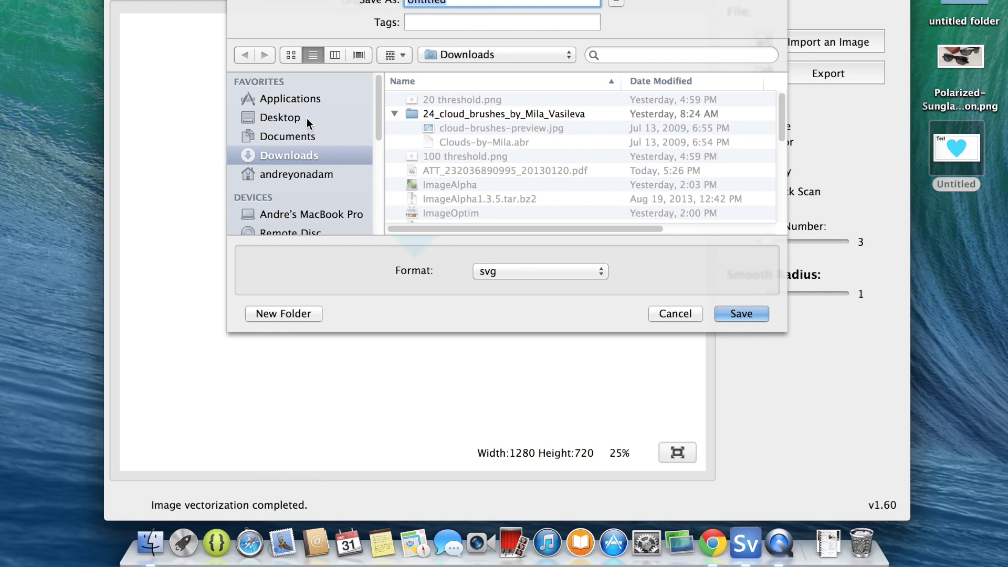
click(306, 117)
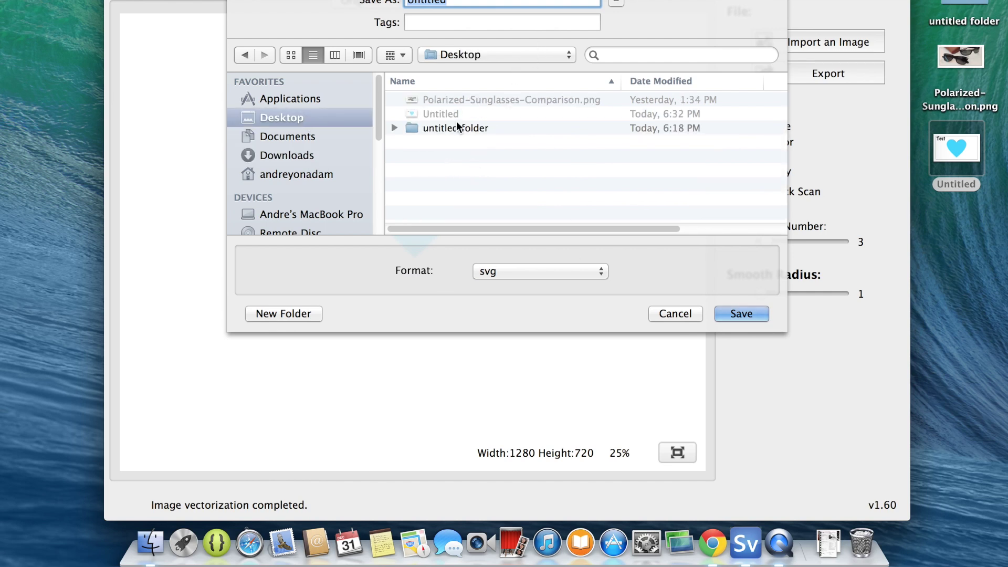
text(Heart)
key(Return)
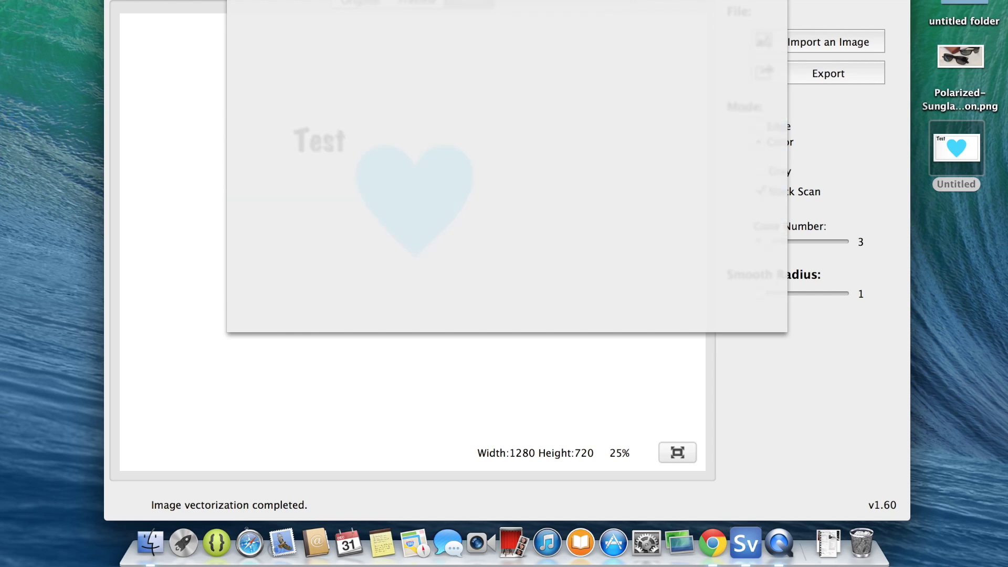
Step: Postpone the rating prompt, Quick Look Heart.svg, and show its Open With app list
click(945, 239)
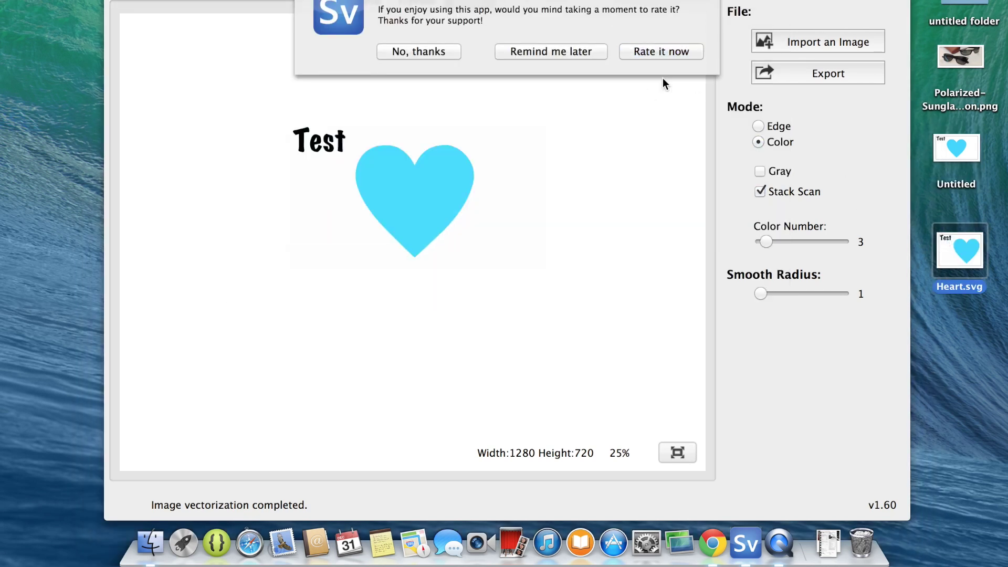
click(555, 48)
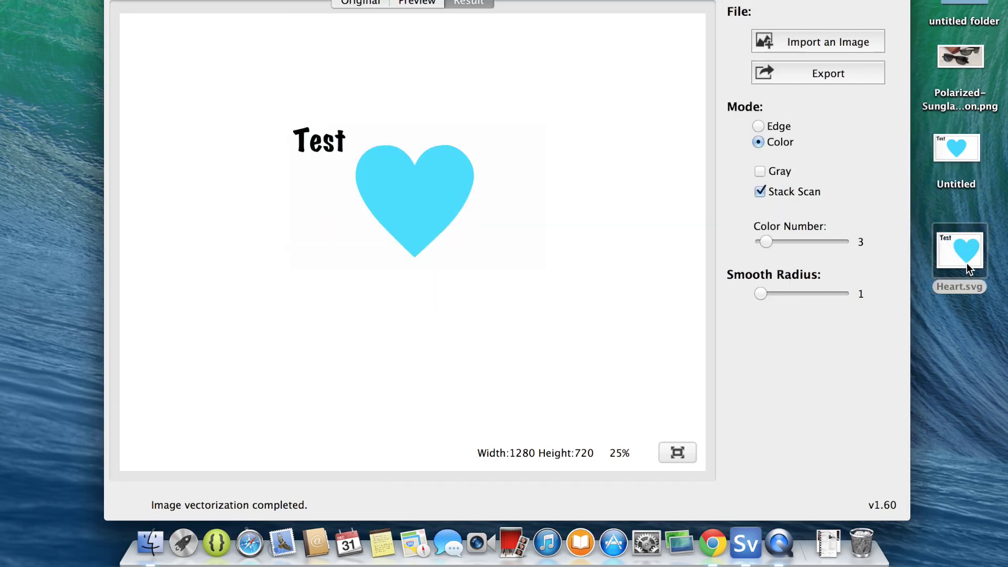
click(967, 266)
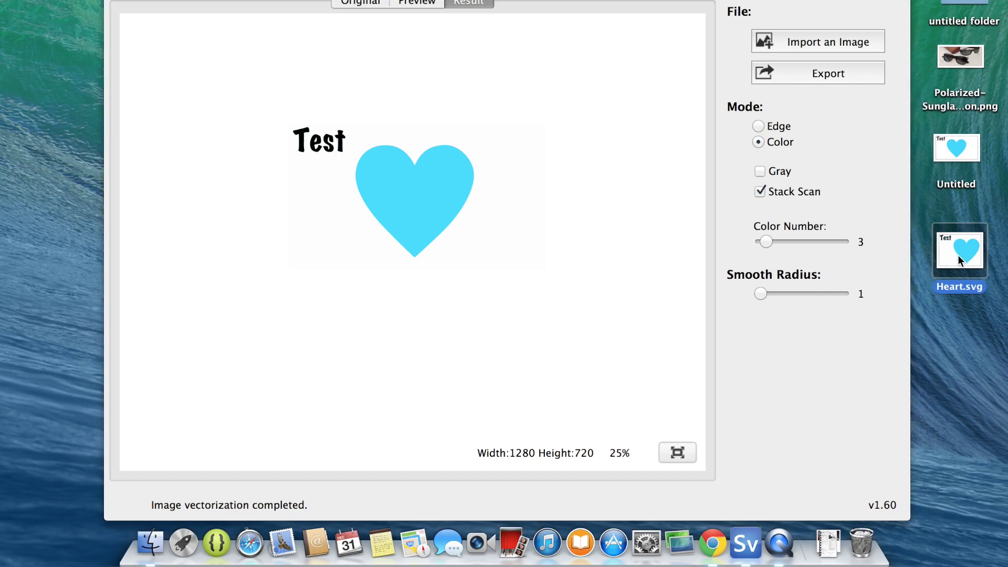
key(space)
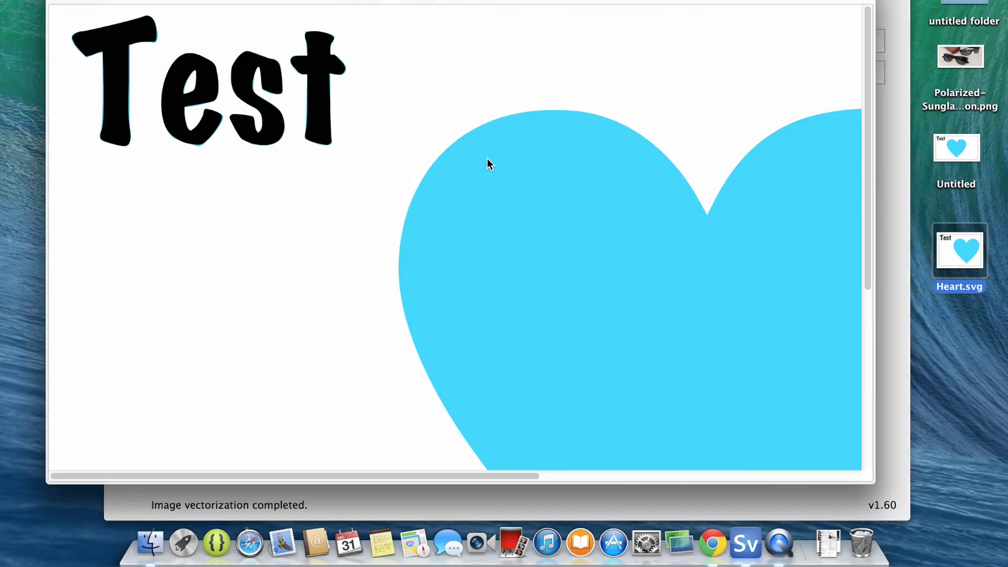
key(space)
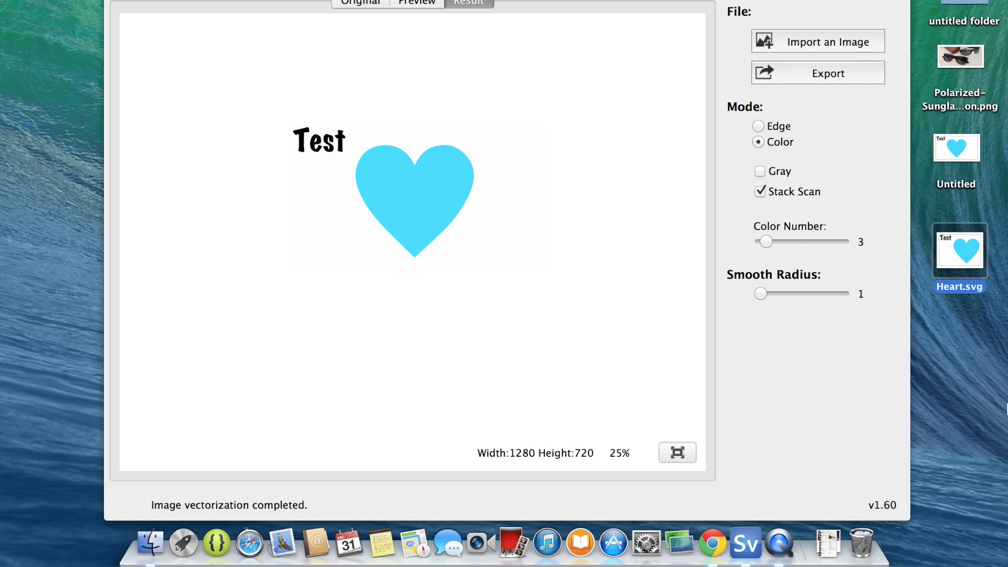
right_click(952, 252)
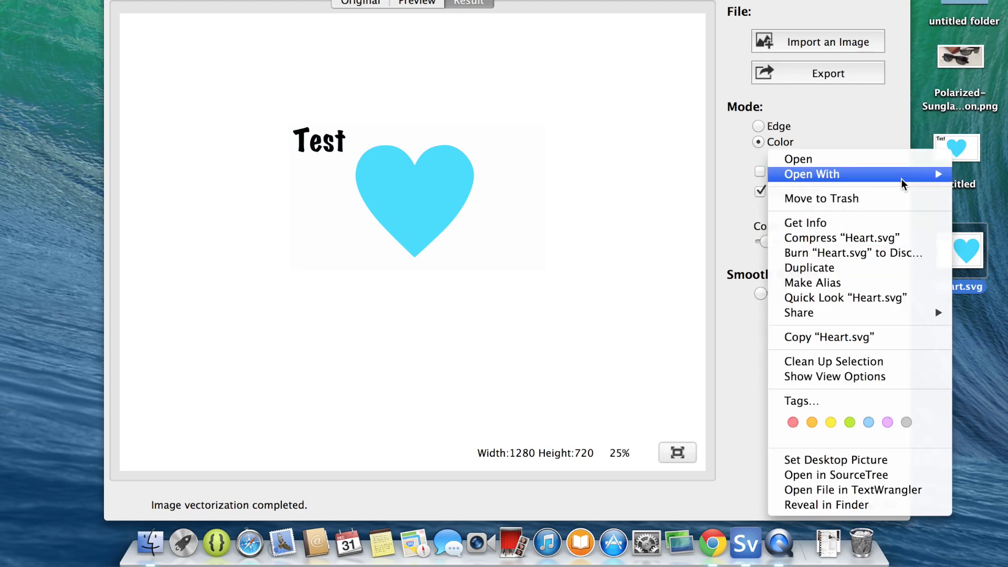
mouse_move(798, 184)
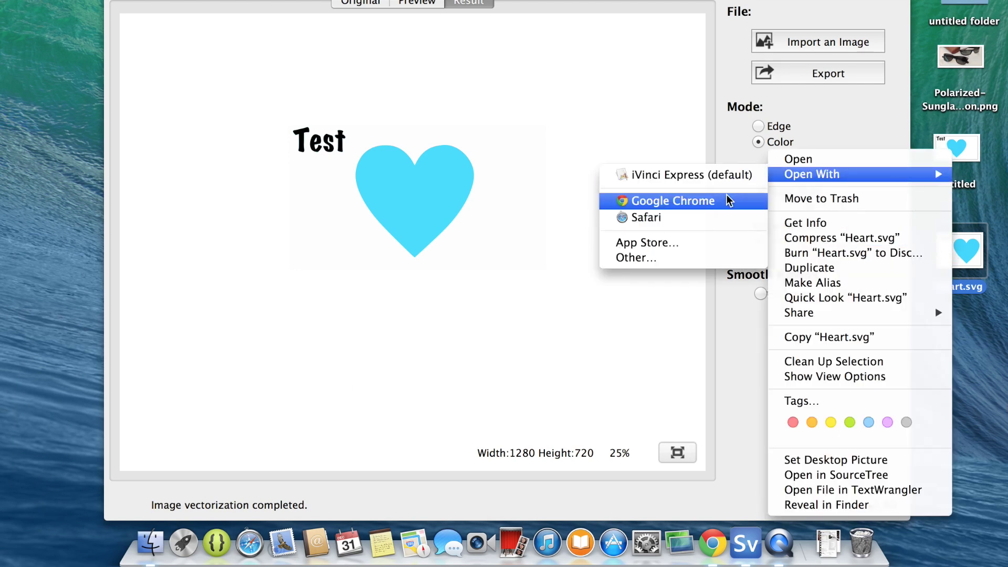
Step: Open Heart.svg in Safari and scroll around to view the Test text and cyan heart
click(715, 223)
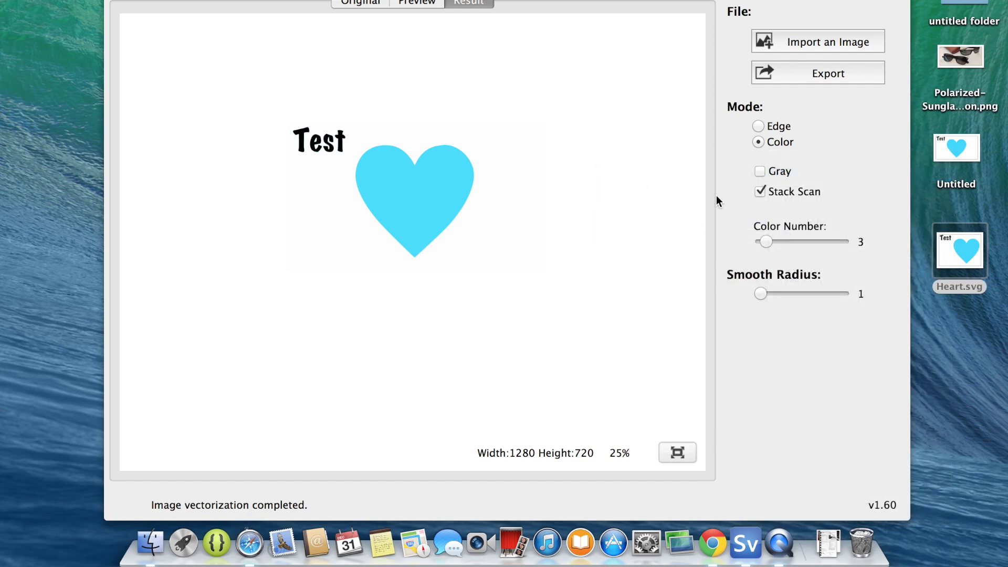
scroll(717, 188, down, 3)
scroll(717, 189, up, 3)
scroll(682, 190, up, 1)
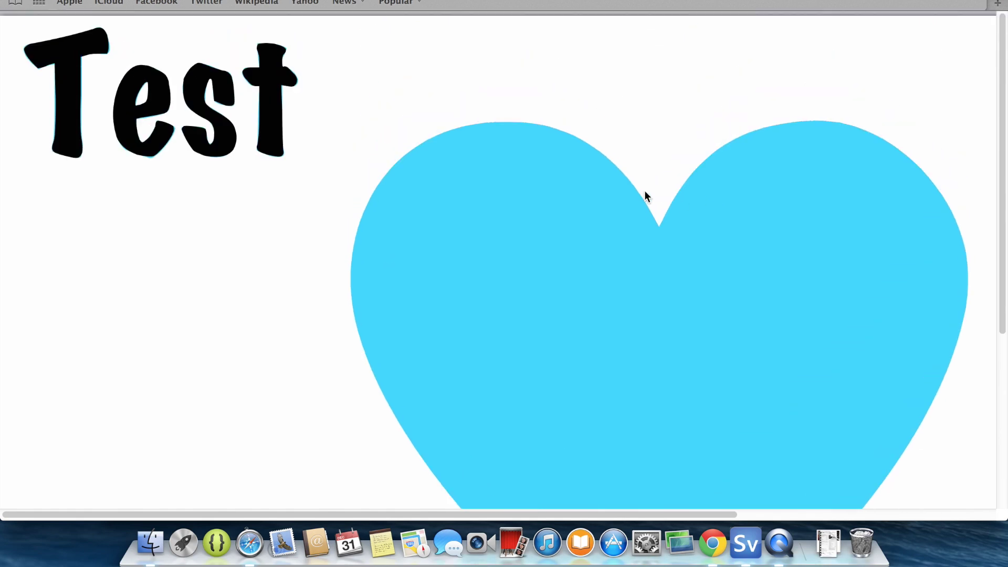
scroll(644, 187, down, 3)
scroll(645, 187, right, 1)
scroll(644, 186, right, 5)
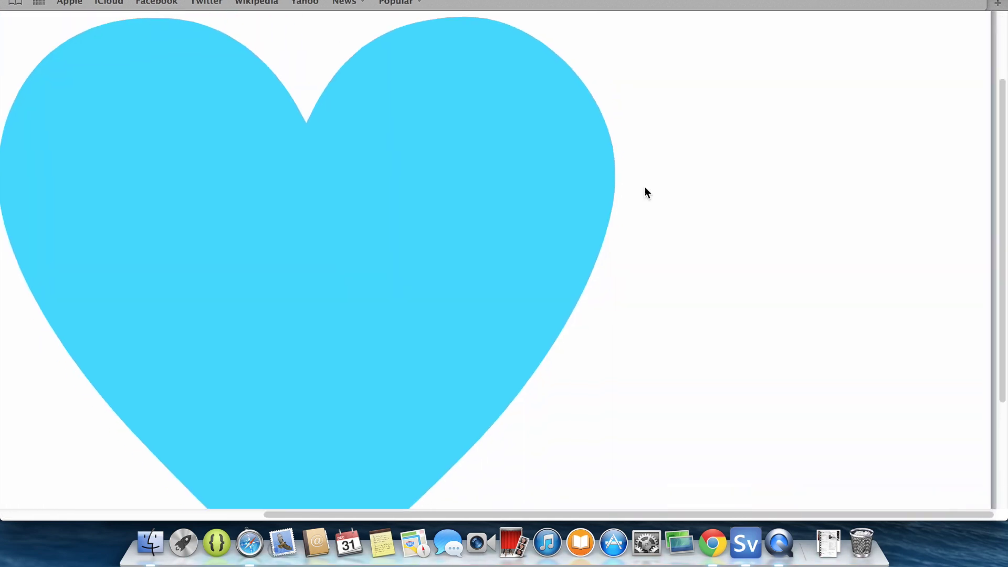
scroll(644, 187, left, 6)
scroll(644, 187, down, 2)
scroll(644, 187, up, 4)
scroll(644, 187, down, 1)
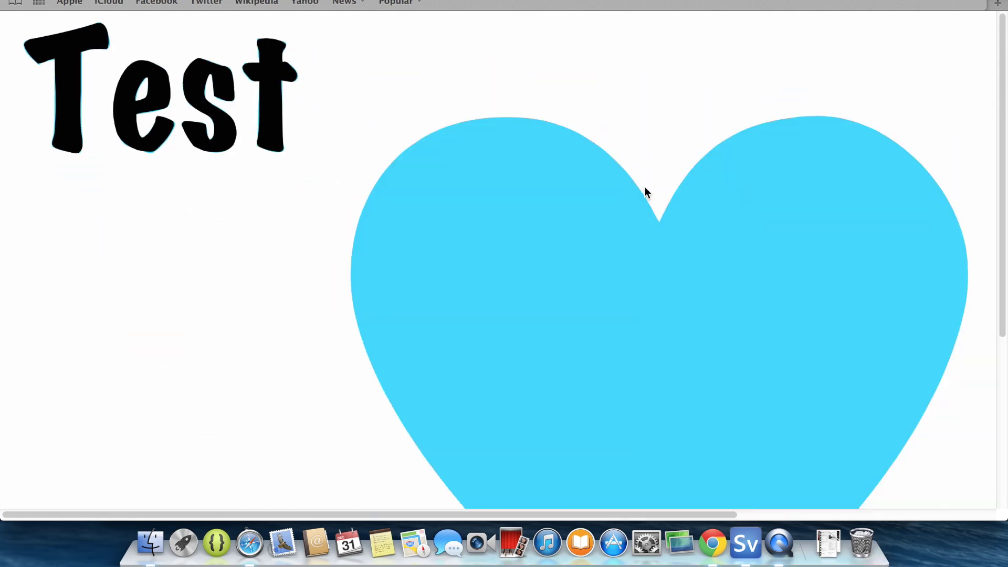
right_click(644, 187)
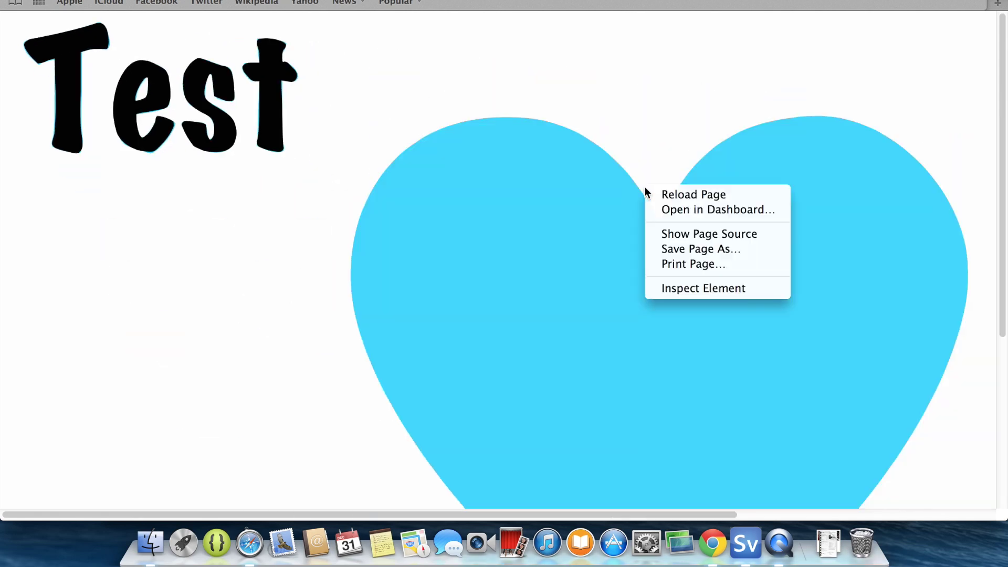
Step: Inspect the heart element to show Heart.svg's source in Web Inspector
click(679, 292)
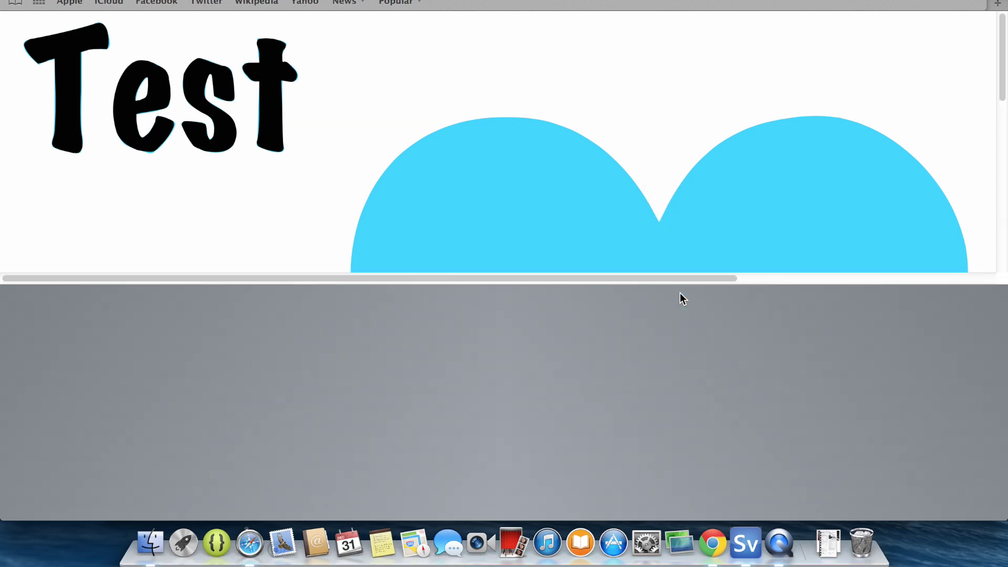
scroll(475, 483, down, 1)
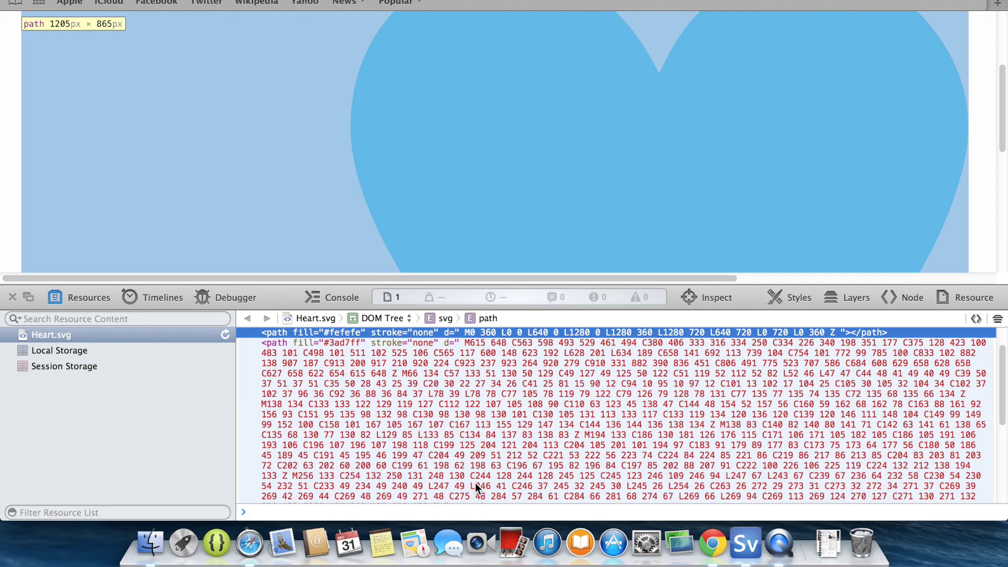
scroll(474, 483, down, 2)
scroll(477, 409, up, 3)
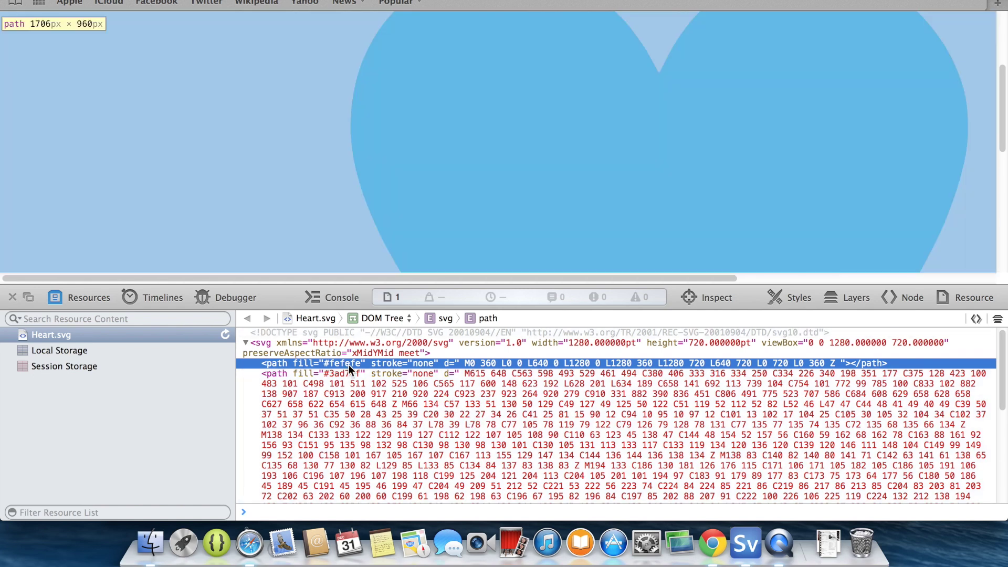
Step: Change the heart path's fill from #3ad7ff to blue
double_click(348, 364)
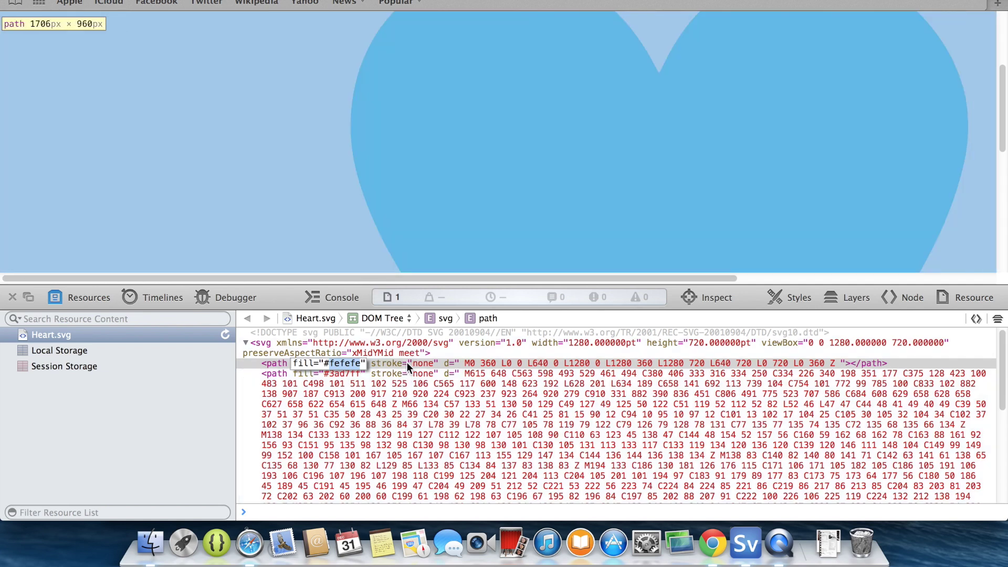
click(352, 419)
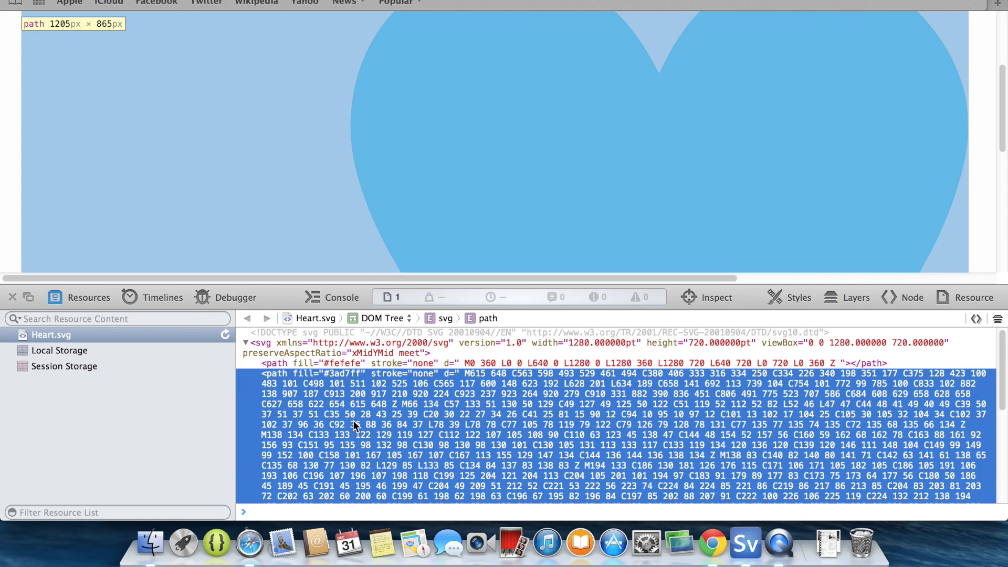
double_click(338, 372)
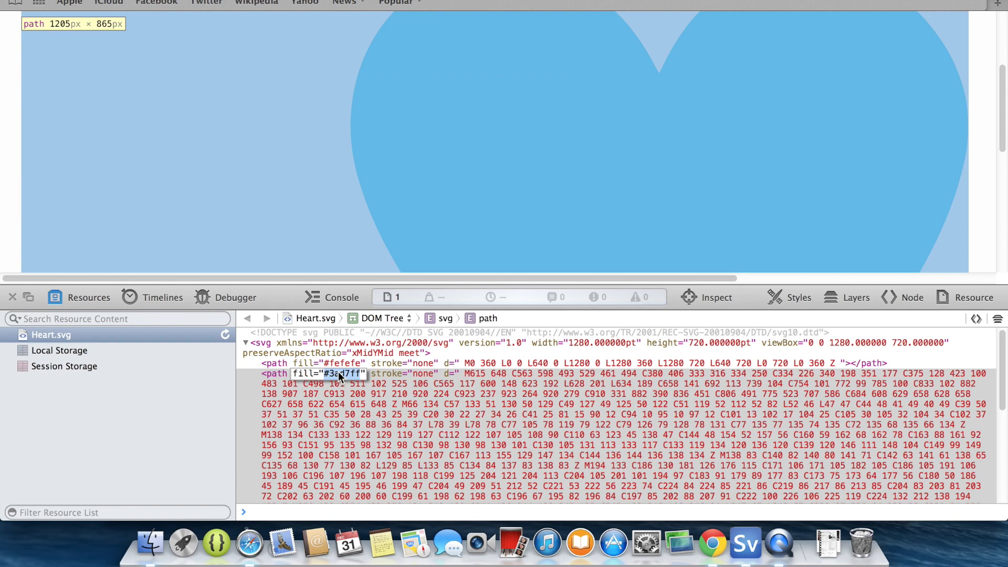
scroll(345, 186, up, 5)
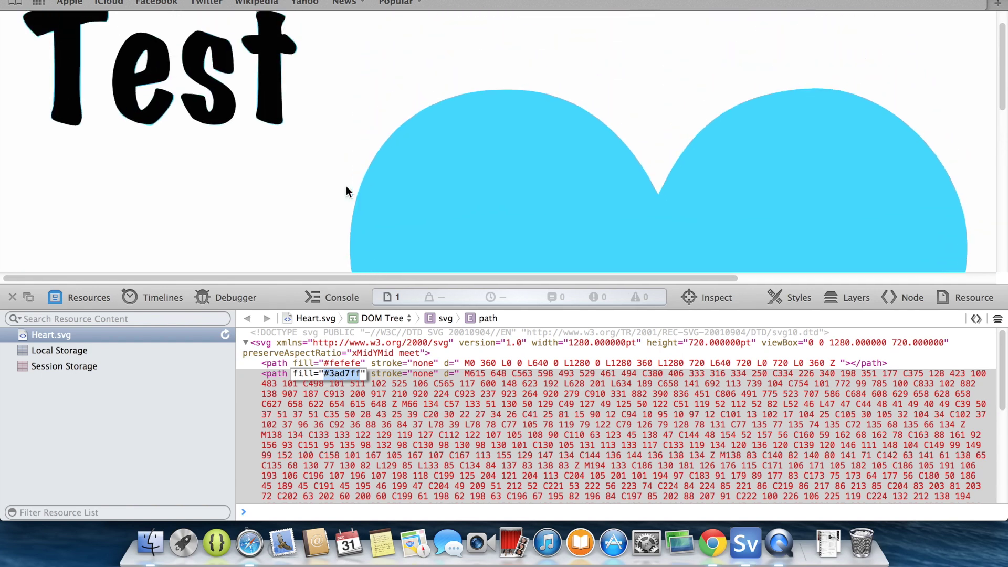
text(blue)
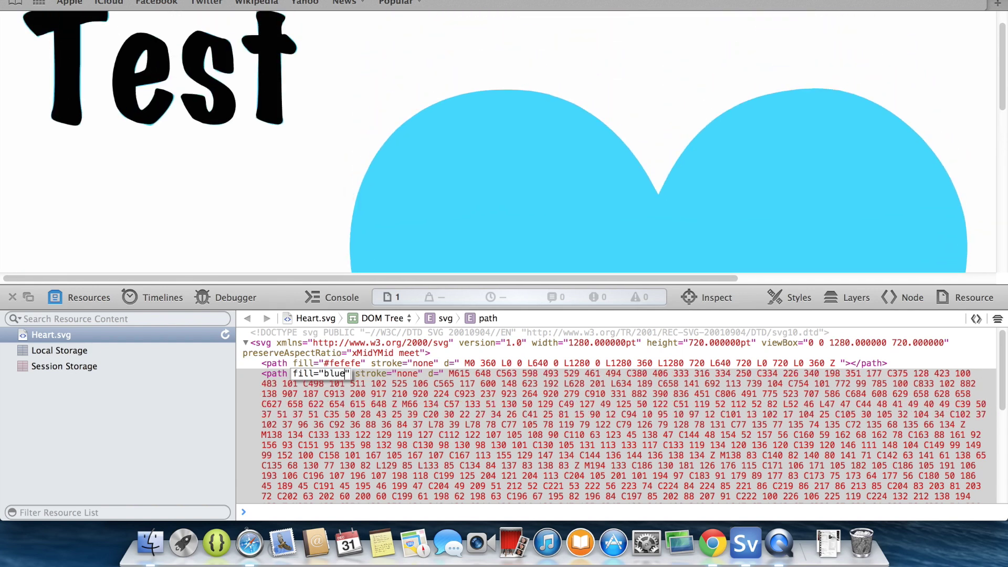
key(Return)
Step: Close Web Inspector and reopen it with Inspect Element on the page
scroll(370, 177, down, 5)
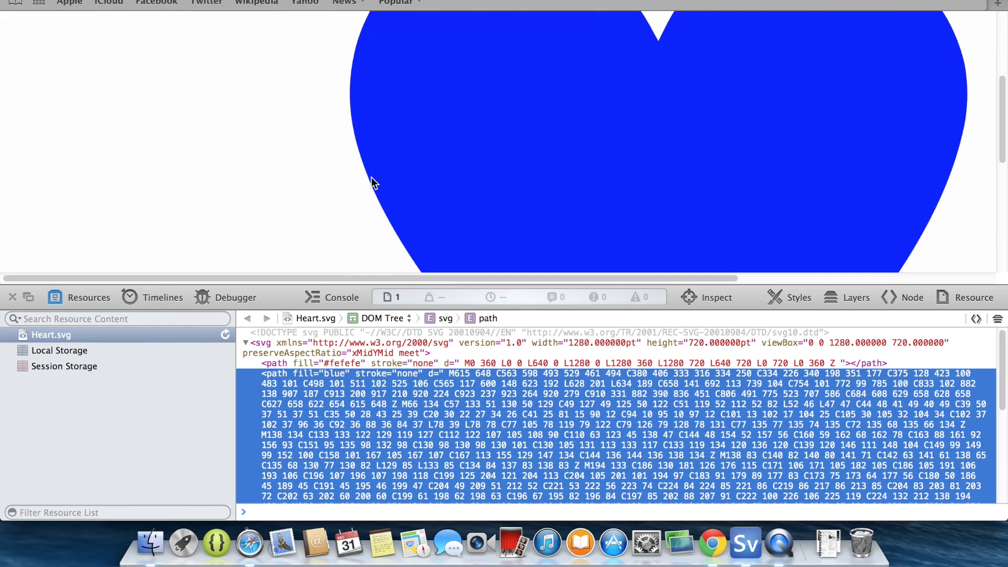
scroll(371, 177, up, 5)
scroll(445, 140, down, 3)
scroll(445, 140, up, 3)
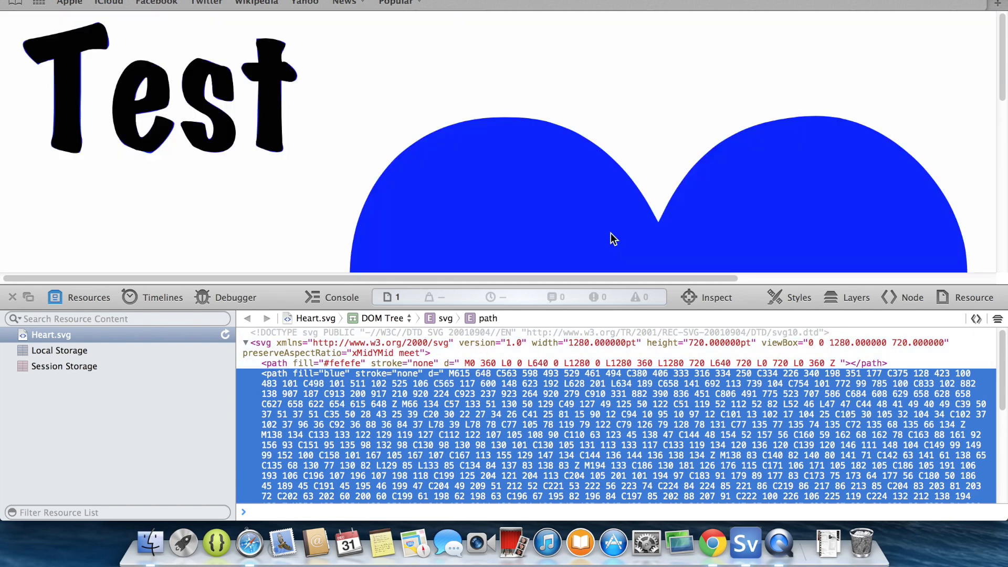
scroll(596, 198, down, 3)
scroll(594, 193, down, 5)
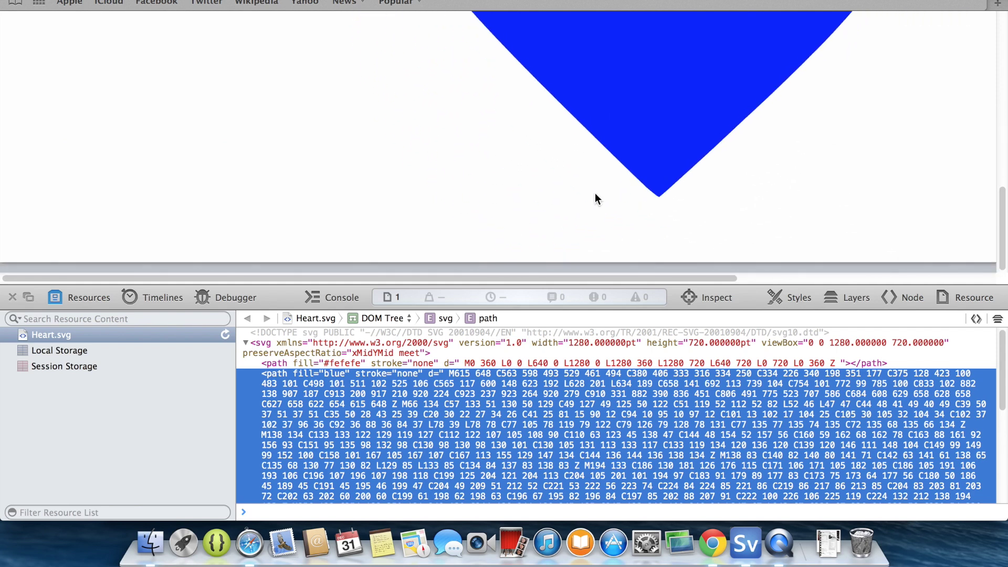
scroll(131, 139, up, 6)
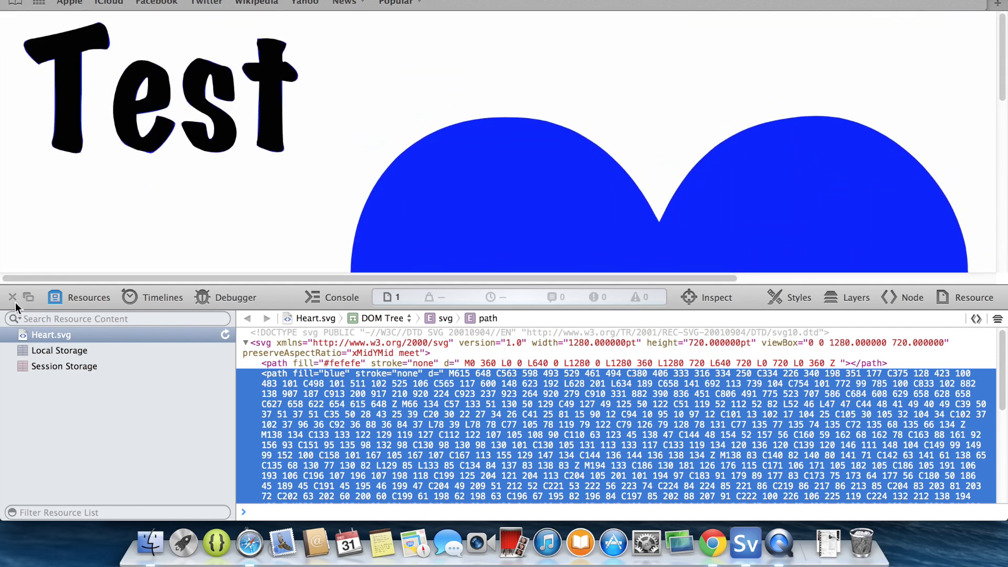
click(13, 298)
scroll(327, 358, down, 5)
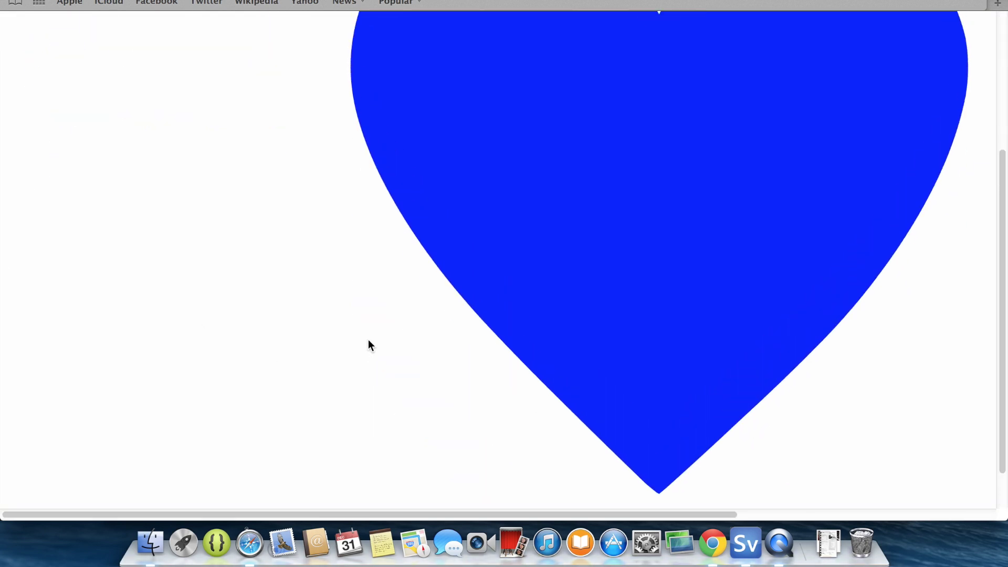
right_click(580, 293)
click(620, 396)
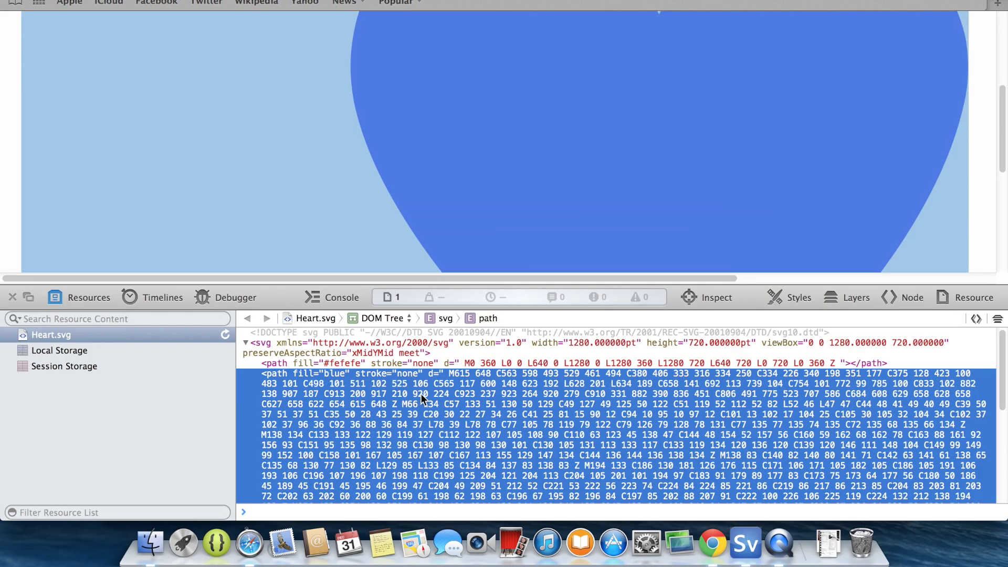
Step: Set the heart path's fill to red
double_click(338, 373)
text(red)
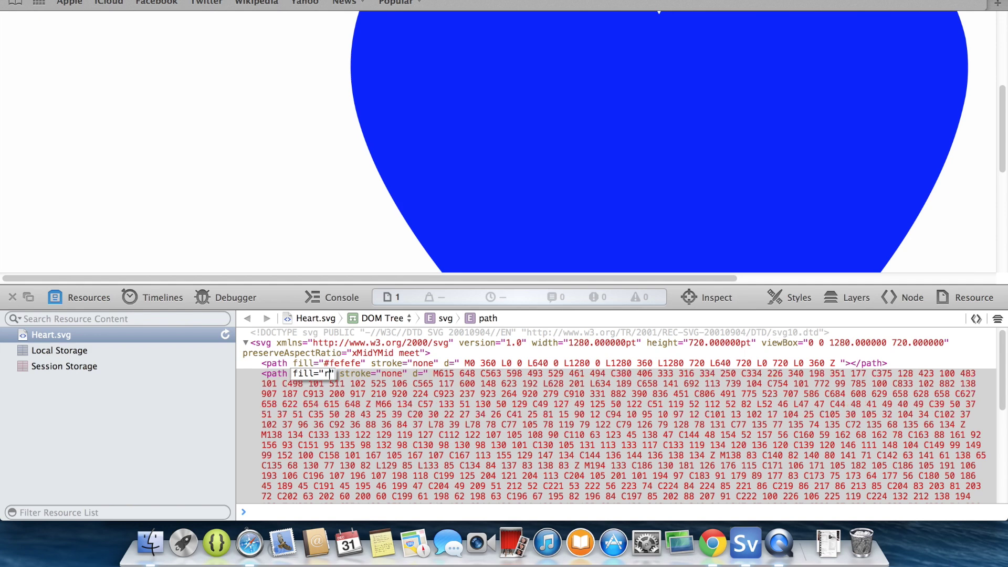
key(Return)
scroll(556, 226, up, 5)
scroll(556, 227, down, 5)
scroll(556, 226, up, 5)
scroll(557, 226, down, 5)
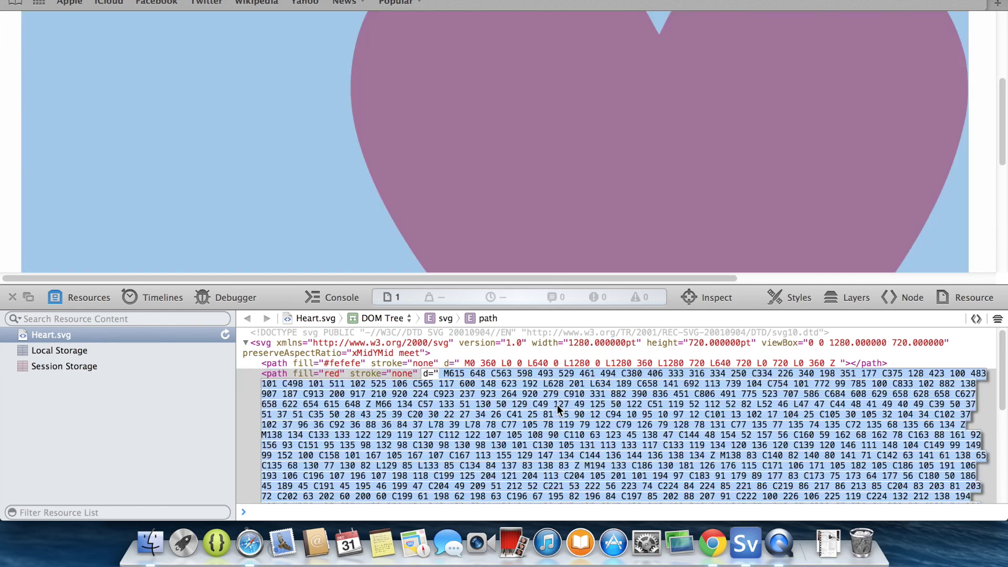
Step: Change the path data coordinate 493 to 593, then restore it to 493
click(562, 387)
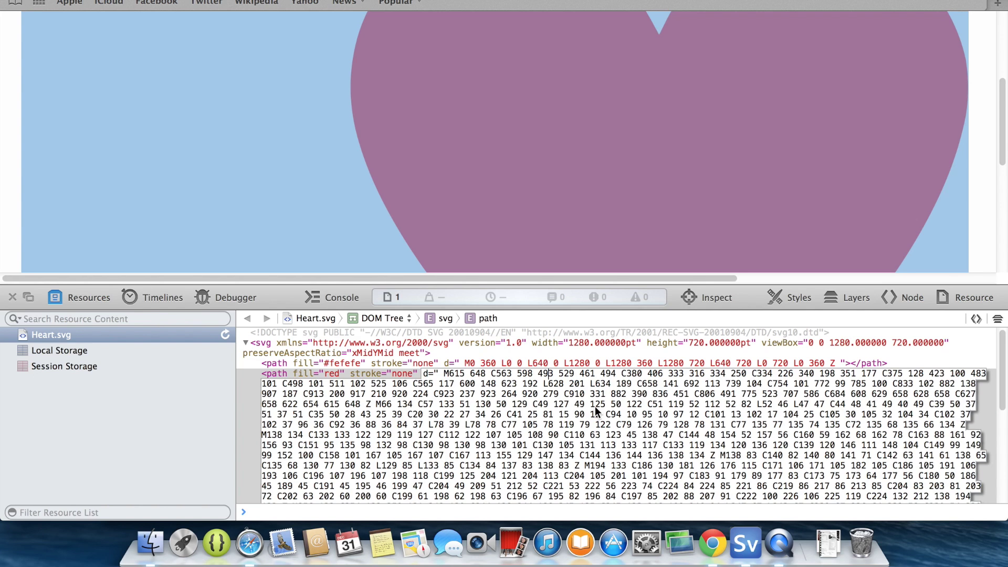
key(BackSpace)
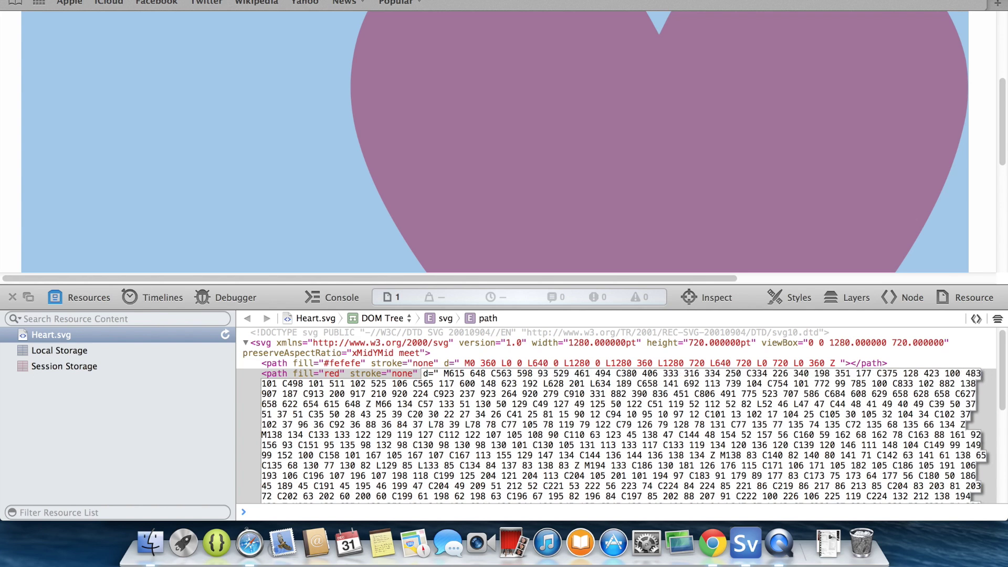
text(5)
key(Return)
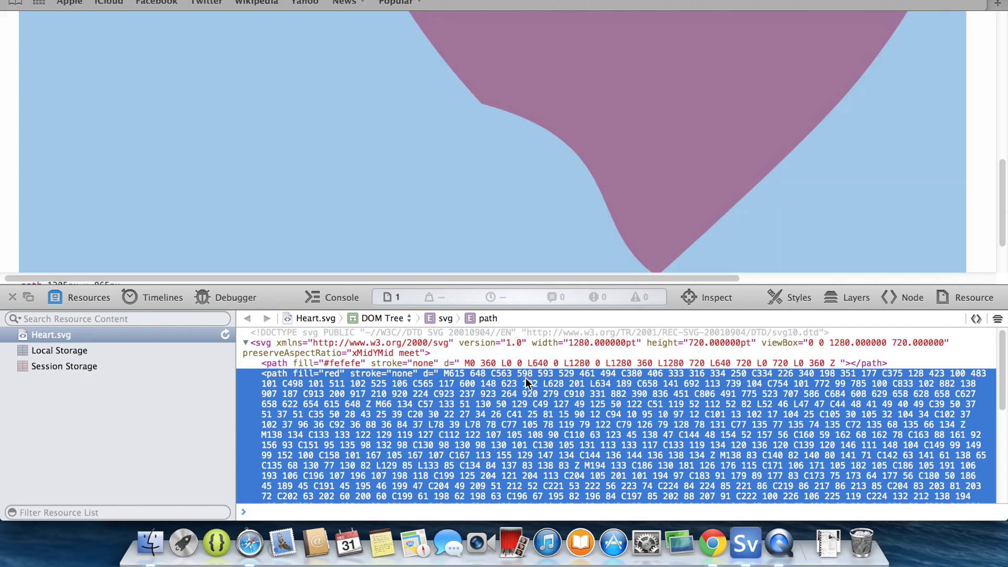
double_click(546, 374)
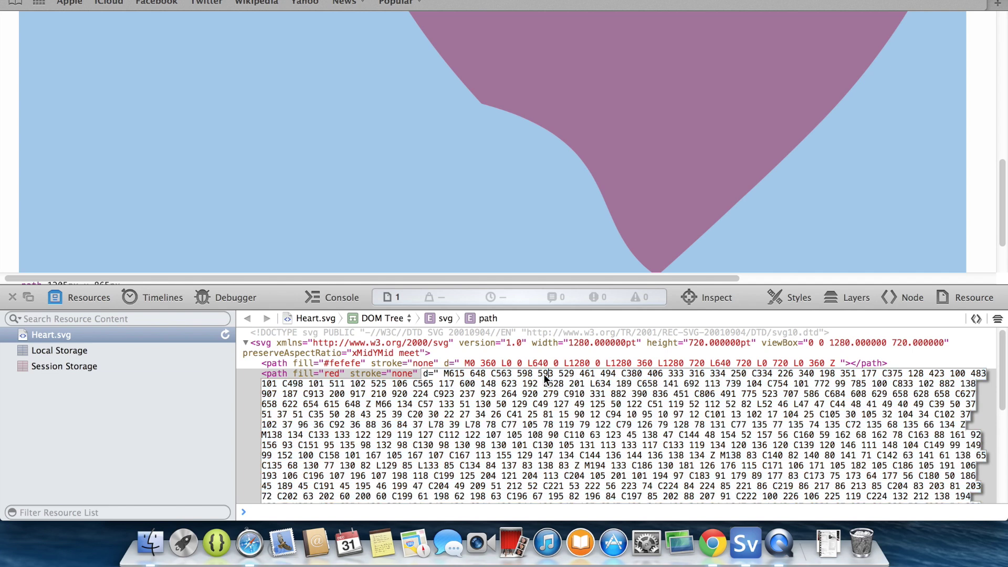
key(BackSpace)
text(4)
key(Return)
Step: Close Web Inspector and return to Super Vectorizer
scroll(536, 86, down, 5)
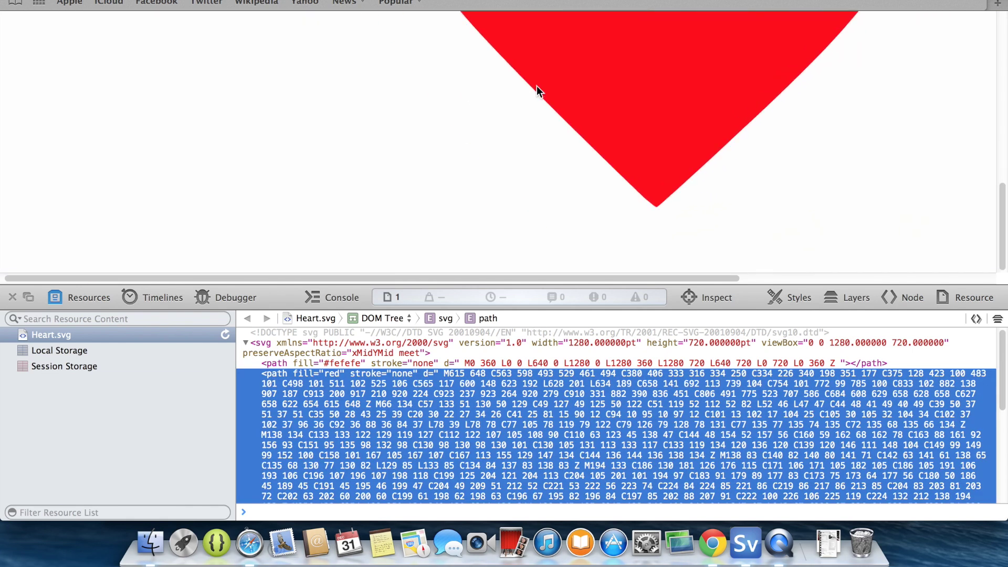
scroll(571, 275, up, 10)
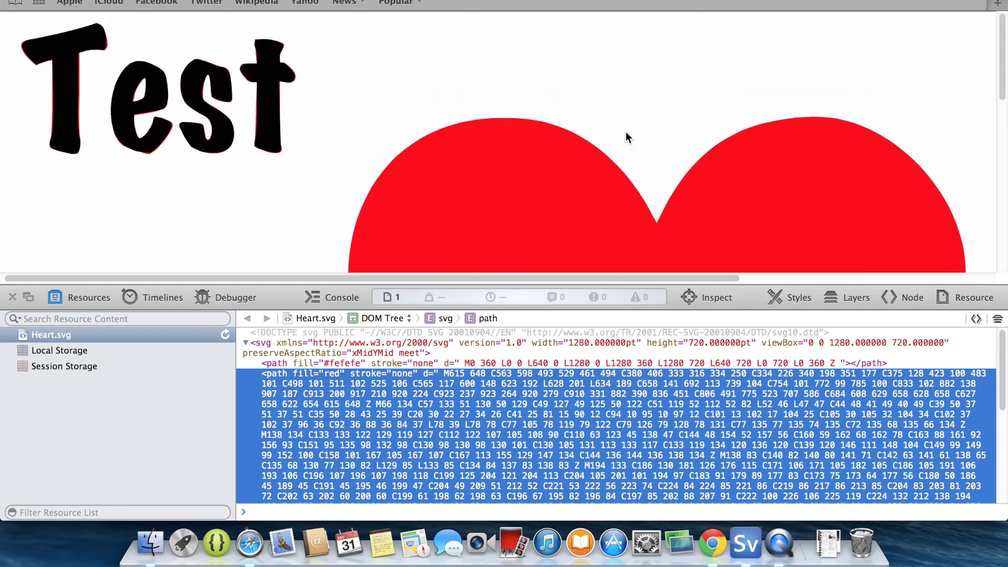
scroll(602, 138, down, 3)
scroll(603, 137, up, 3)
scroll(602, 137, down, 5)
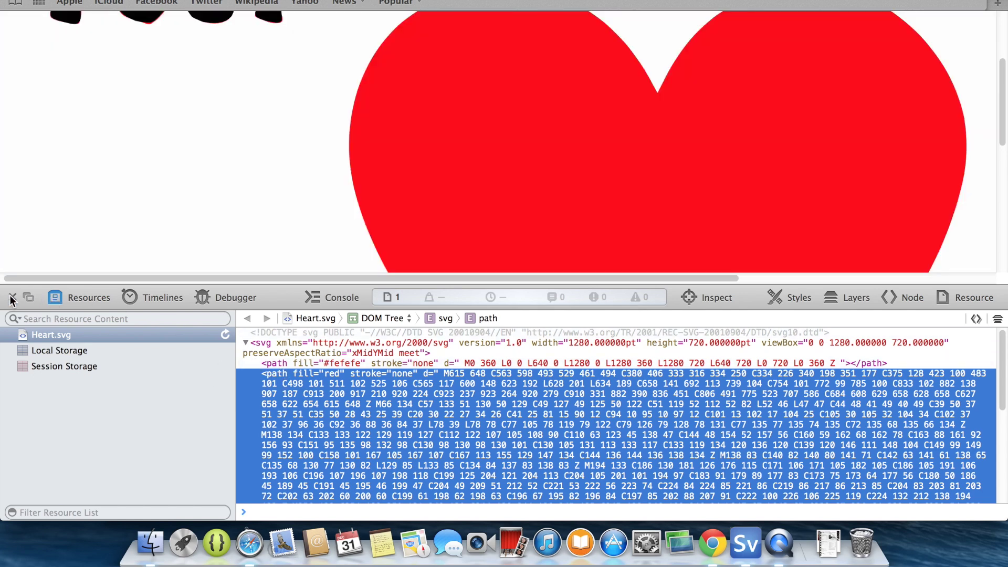
click(12, 297)
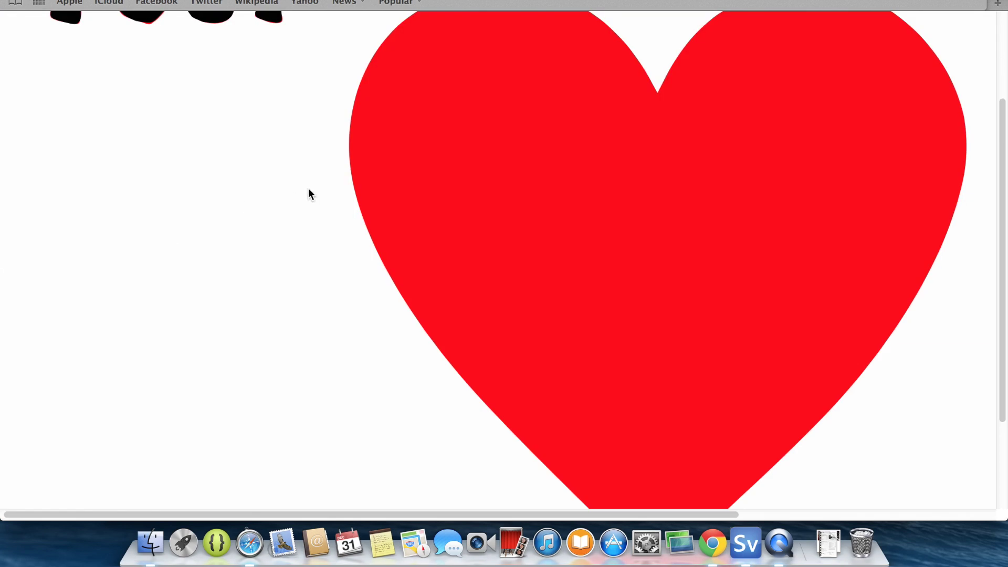
scroll(308, 188, up, 3)
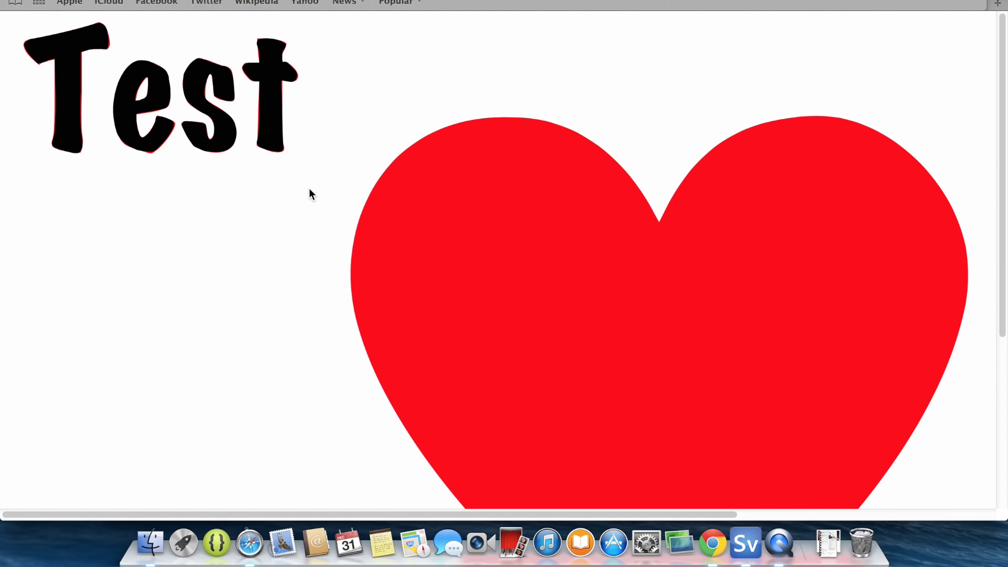
key(super+q)
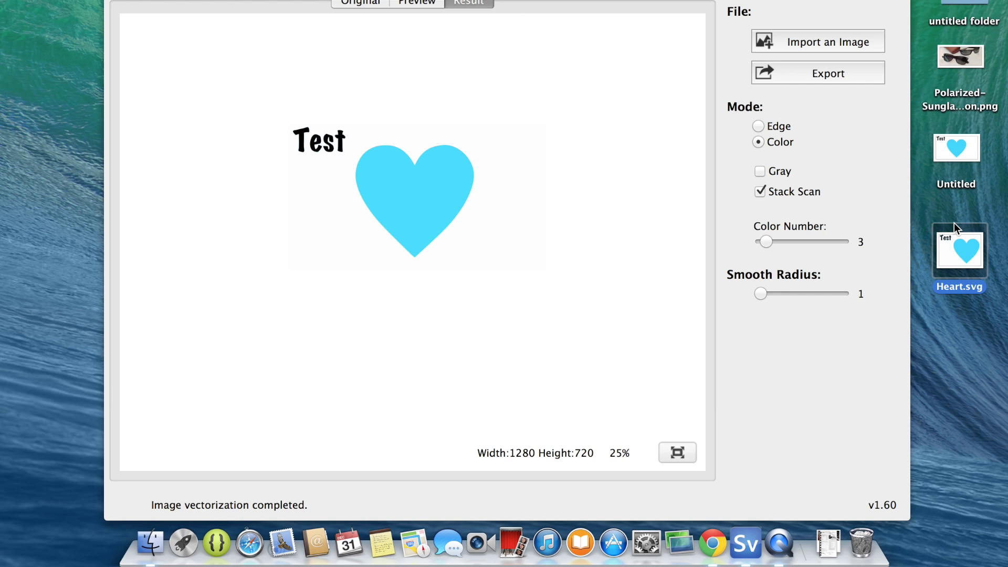
Step: Drag the Color Number slider from 3 to 18 to re-vectorize the image
drag(764, 242, 809, 247)
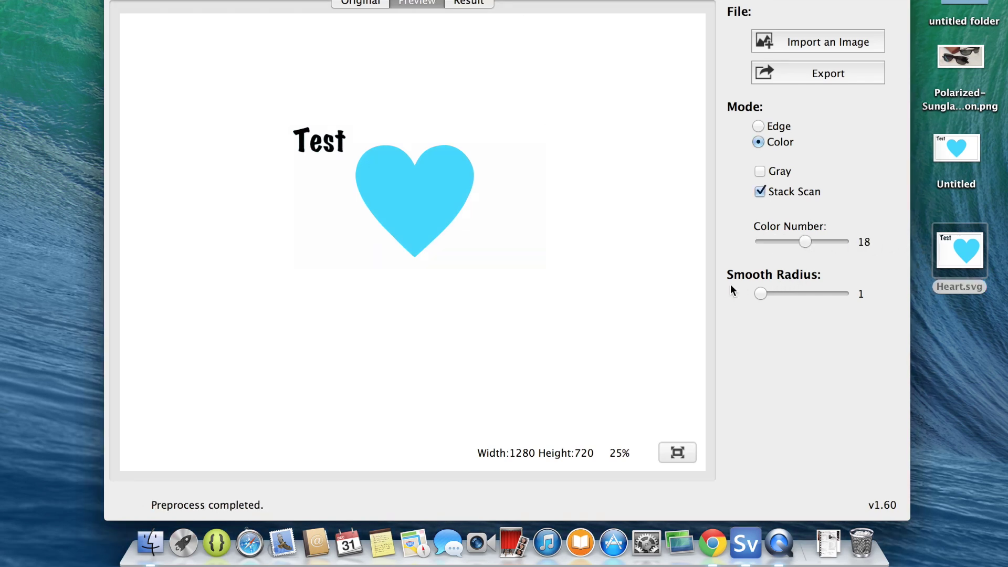
scroll(371, 184, up, 5)
scroll(386, 263, up, 2)
scroll(427, 325, up, 3)
Step: Zoom the Result view in on the heart's edge
alt+click(425, 325)
drag(434, 310, 344, 255)
click(382, 236)
scroll(381, 241, up, 4)
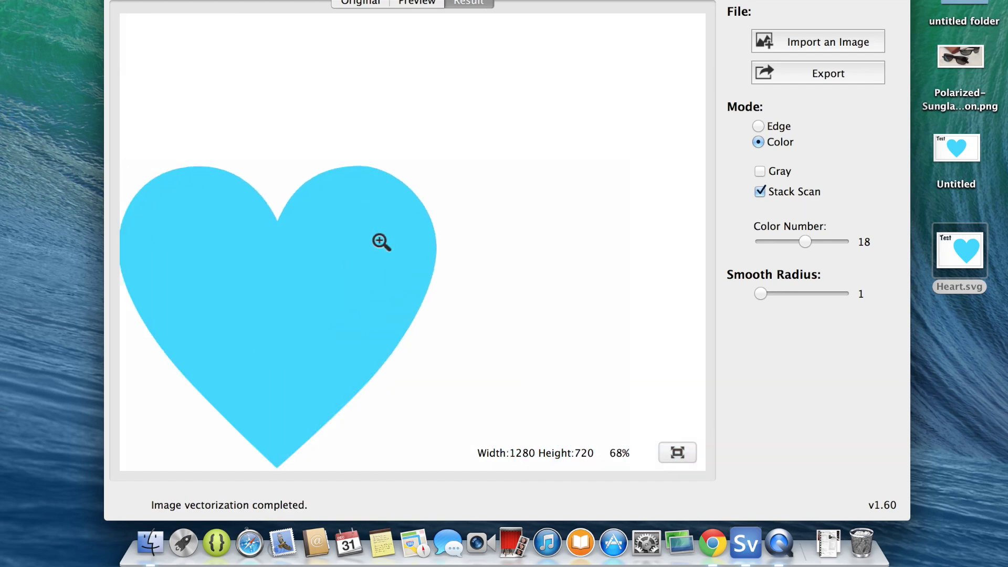
scroll(469, 225, up, 2)
scroll(469, 224, up, 1)
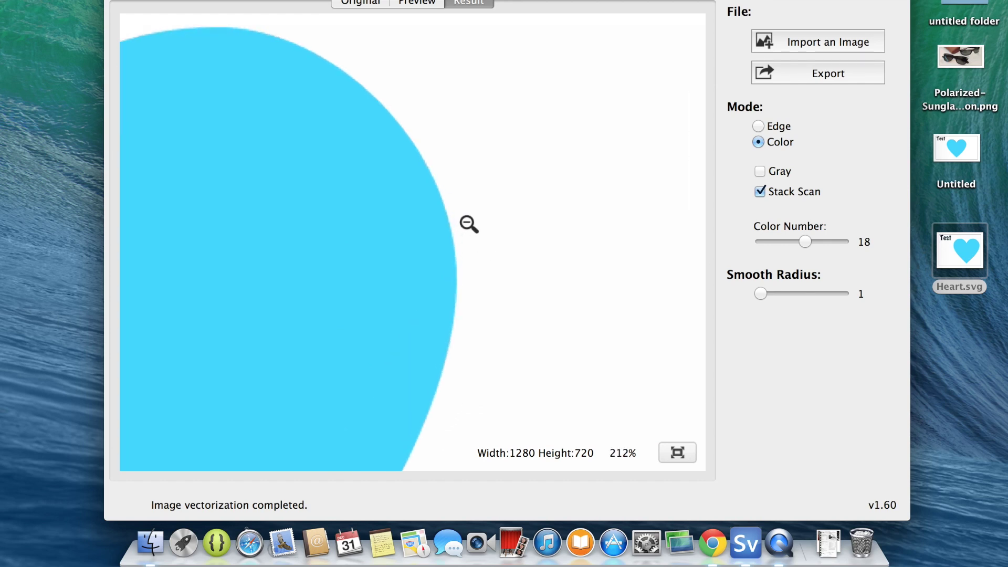
scroll(439, 227, up, 3)
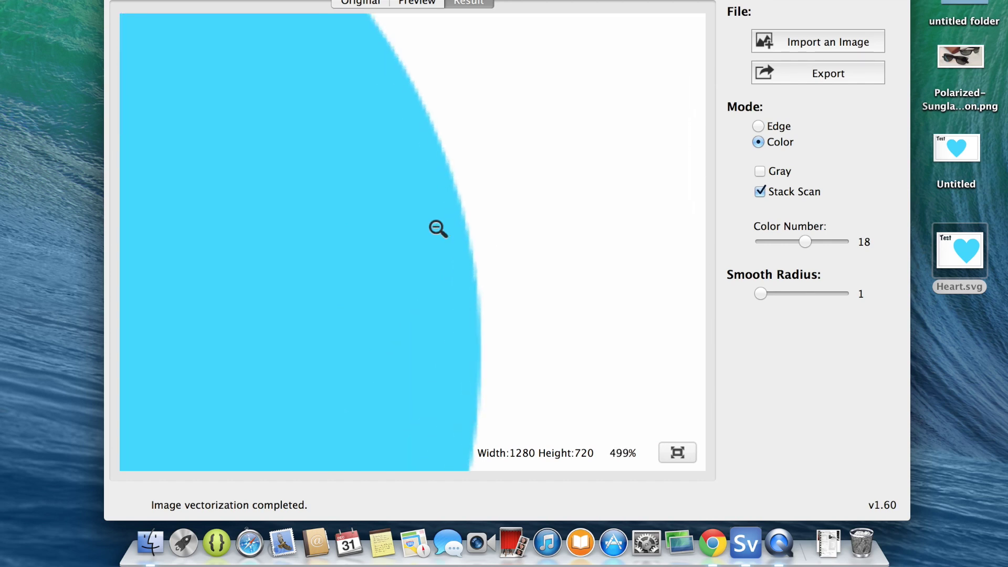
scroll(438, 227, down, 5)
scroll(438, 227, up, 1)
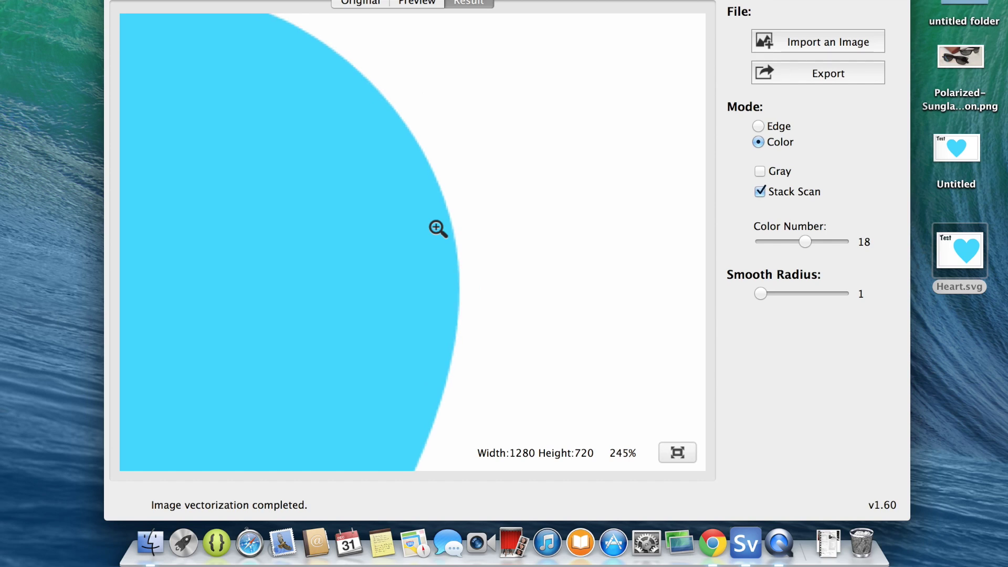
scroll(436, 228, down, 8)
scroll(331, 362, up, 2)
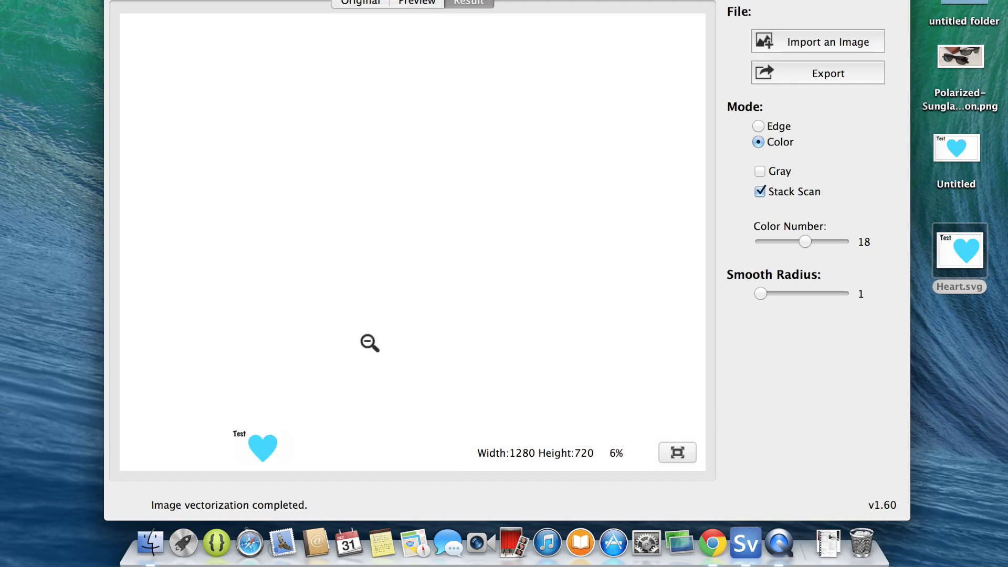
Step: Recentre the shrunken image toward the upper centre of the canvas
drag(369, 341, 508, 184)
scroll(389, 310, up, 2)
drag(389, 313, 402, 235)
scroll(396, 216, up, 4)
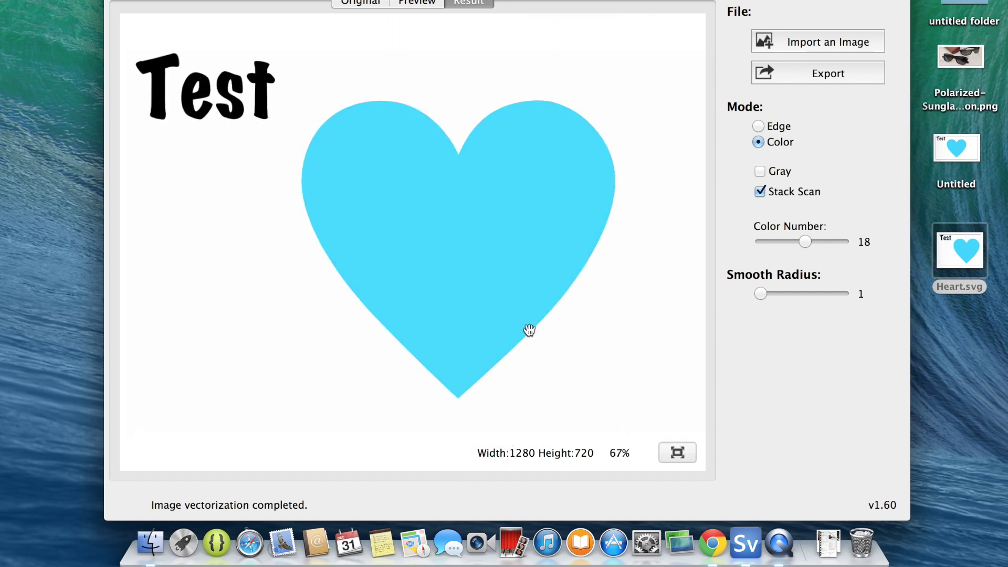